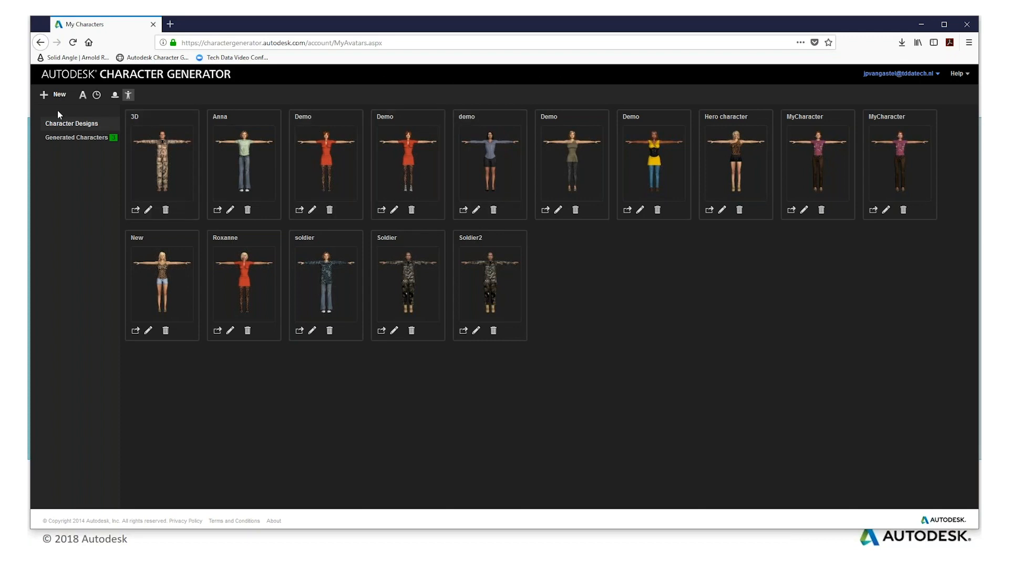
- Start creating a new character design from the character collection
click(51, 100)
key(ctrl)
key(ctrl)
key(ctrl)
key(ctrl)
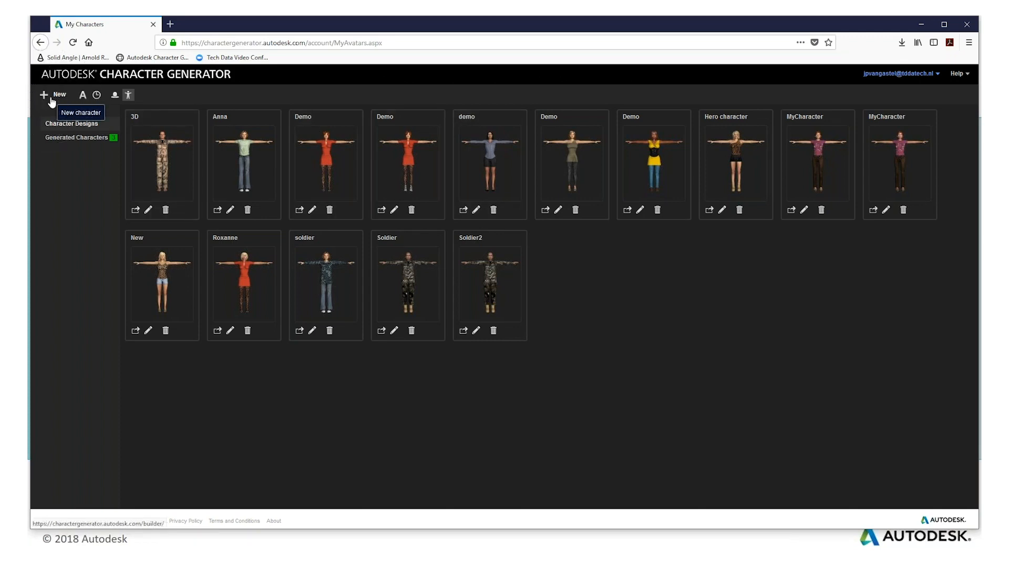
click(54, 98)
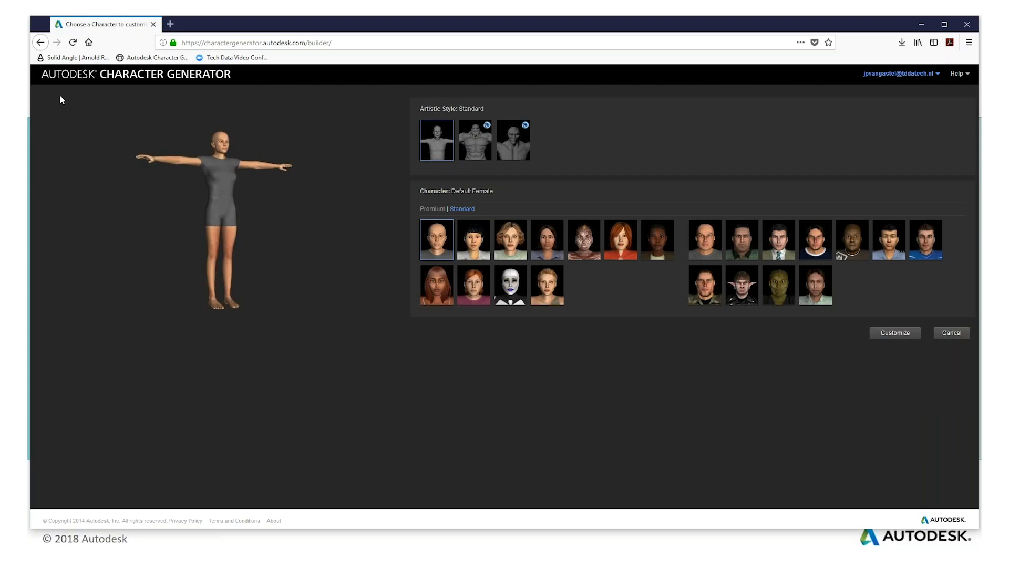
- Choose the Default Male base character in the Standard artistic style and open it for customization
mouse_move(437, 130)
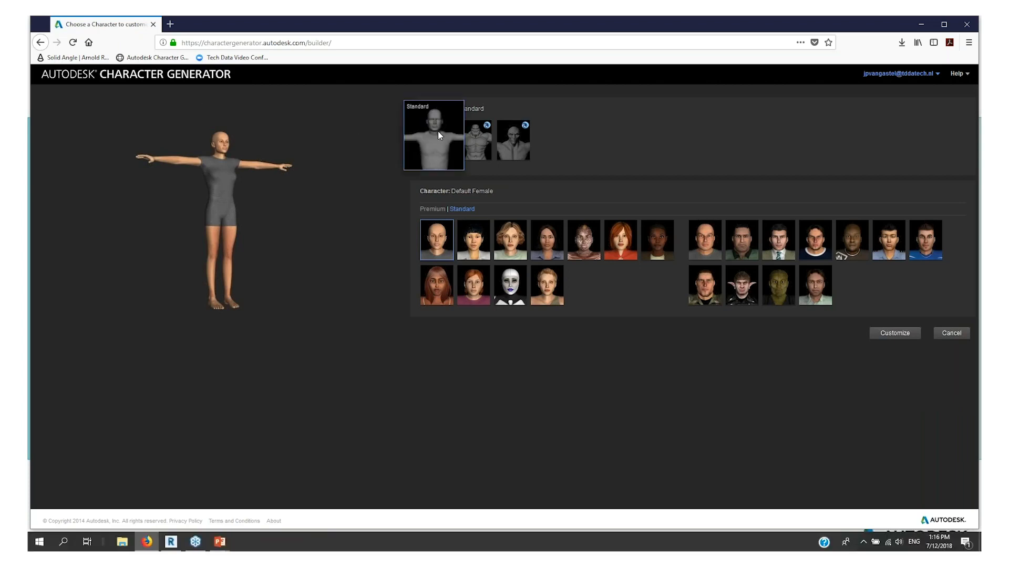
mouse_move(481, 132)
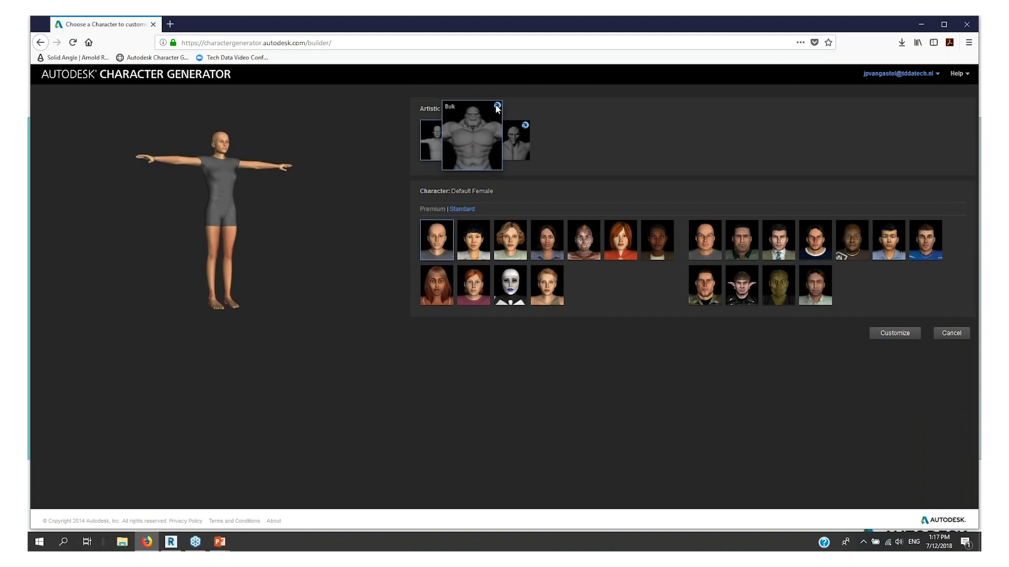
mouse_move(497, 108)
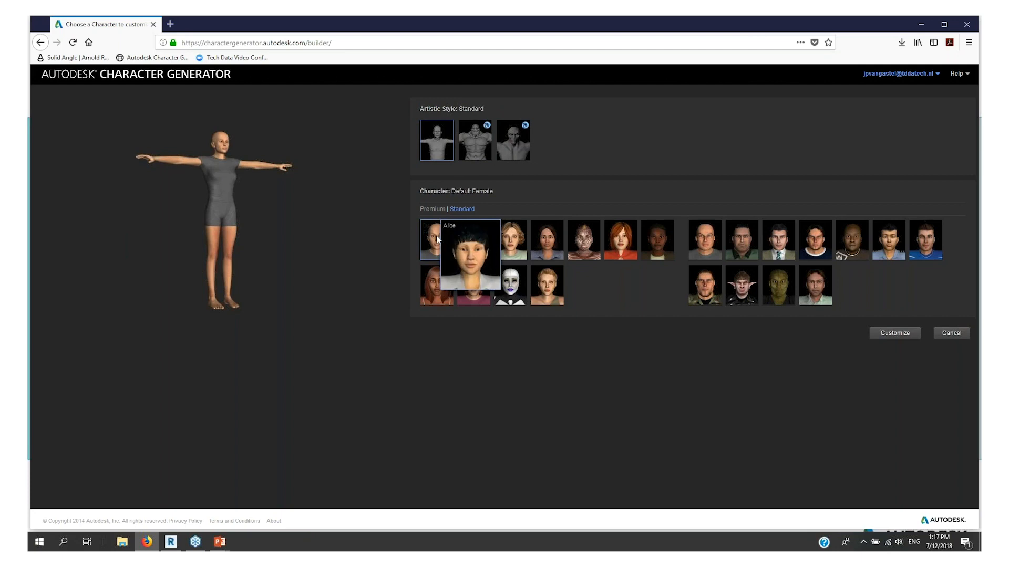
mouse_move(440, 247)
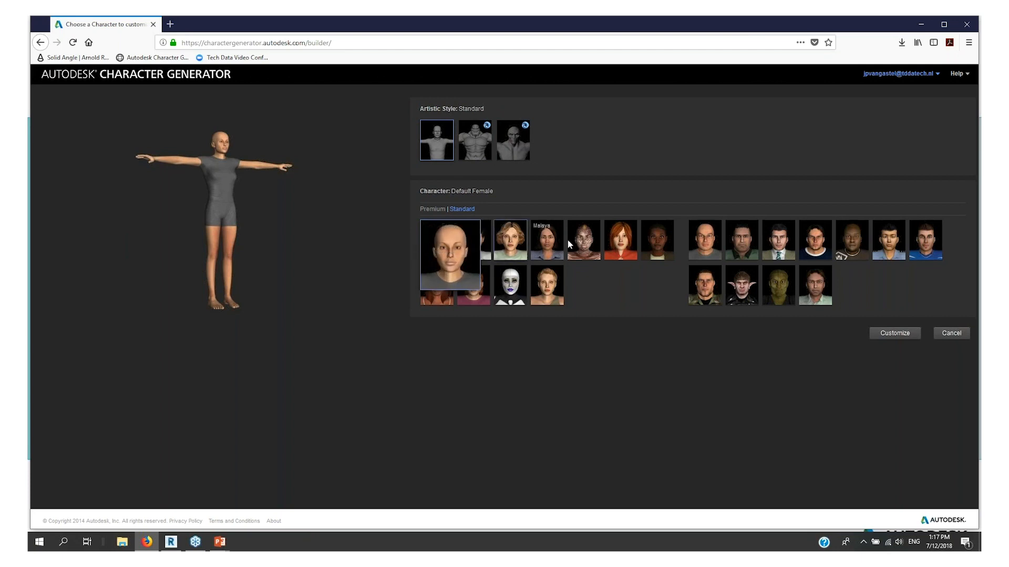
mouse_move(583, 248)
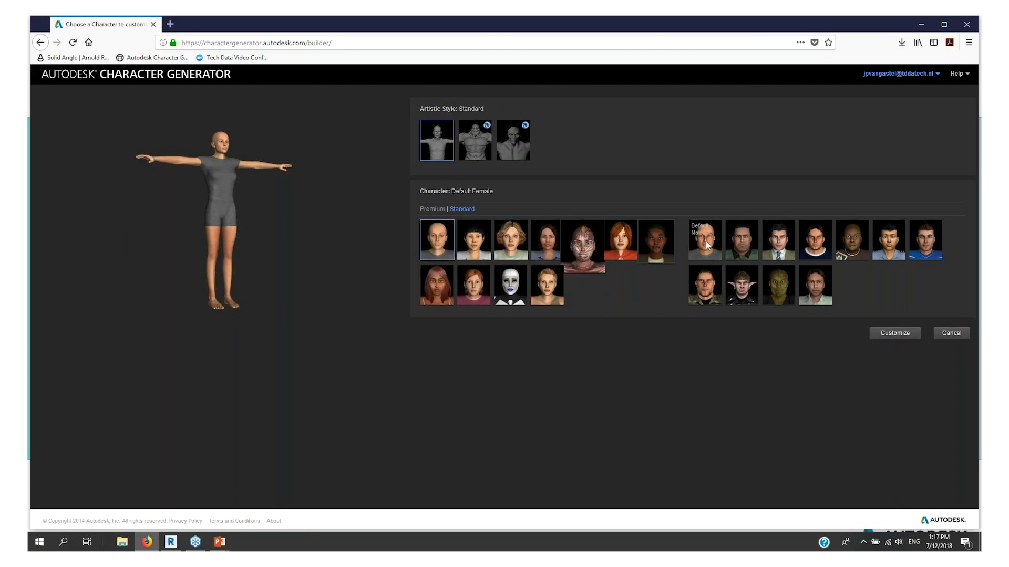
click(718, 256)
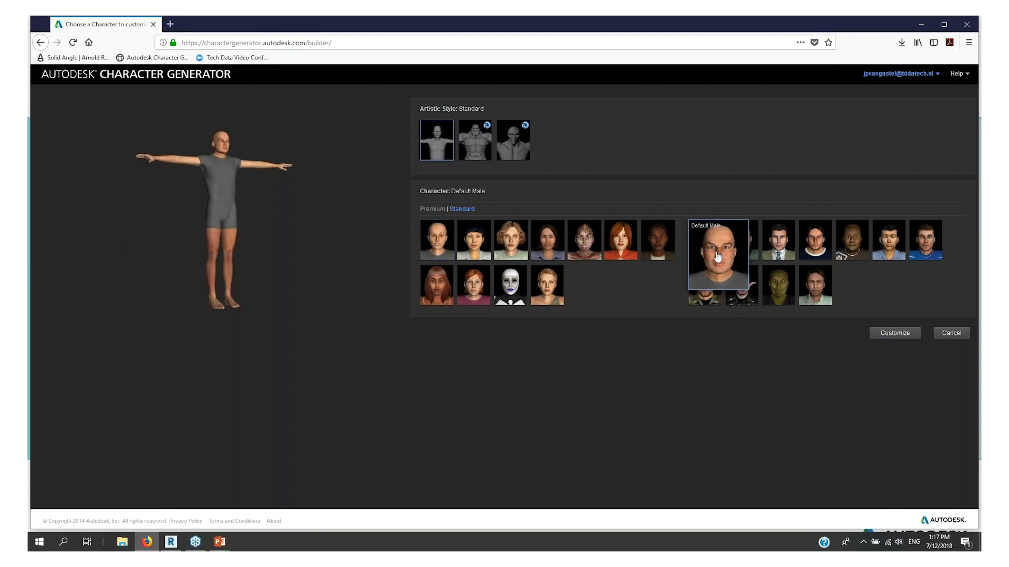
click(894, 334)
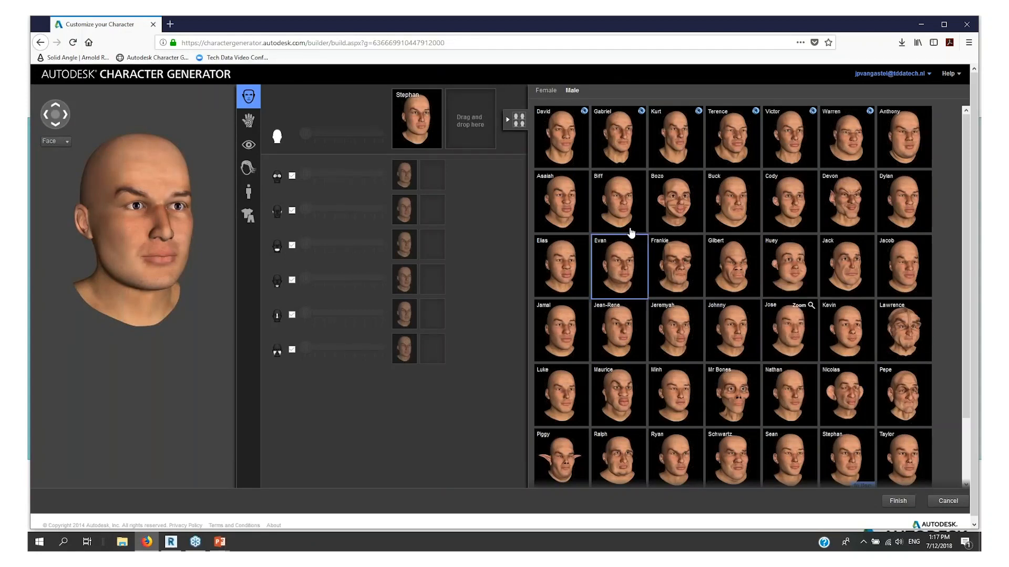
- Add the Evan head as the second face to blend with Stephan and expand the eyes, ears and mouth blending settings
mouse_move(627, 199)
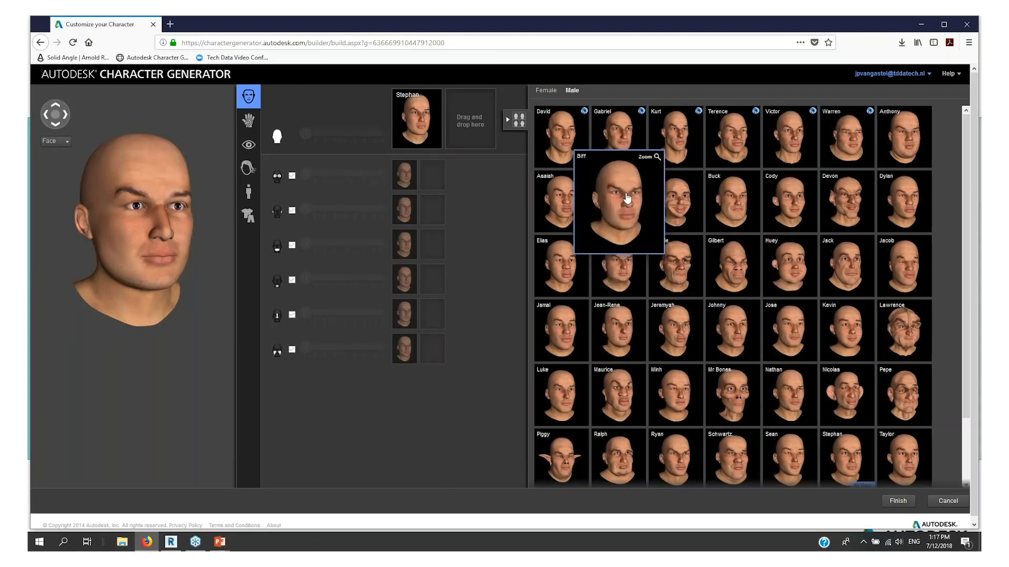
mouse_move(622, 268)
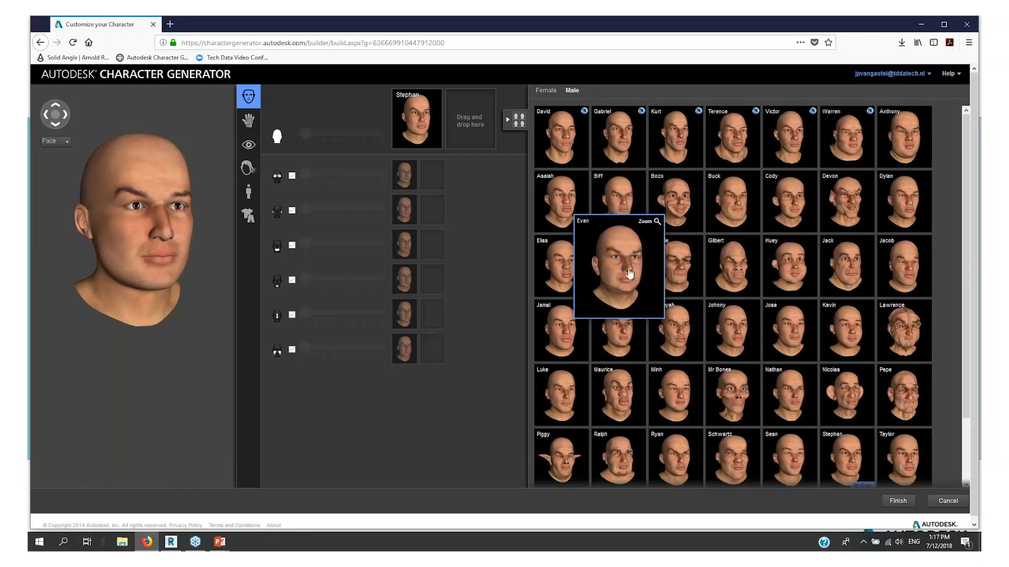
drag(626, 267, 472, 130)
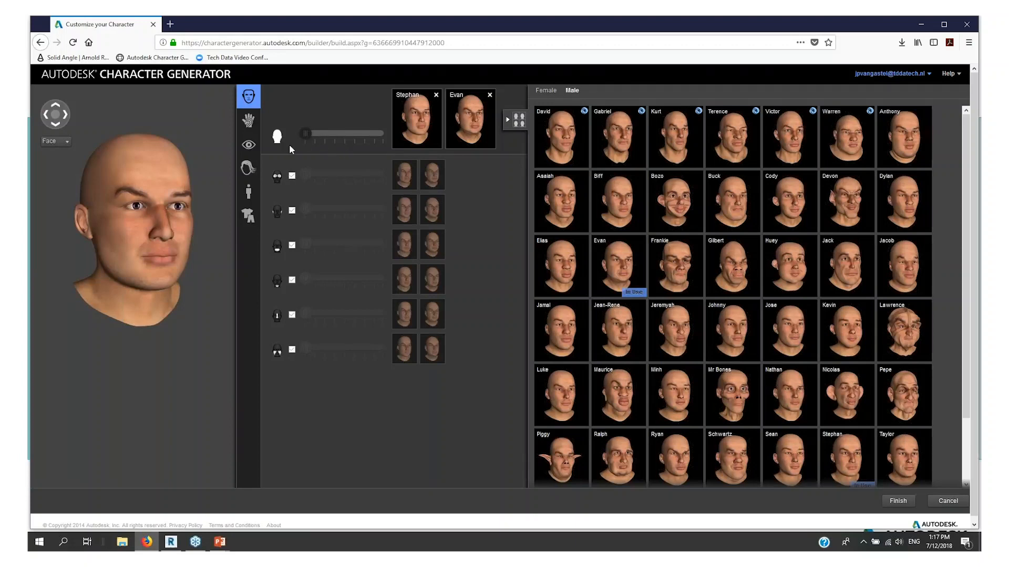
click(278, 178)
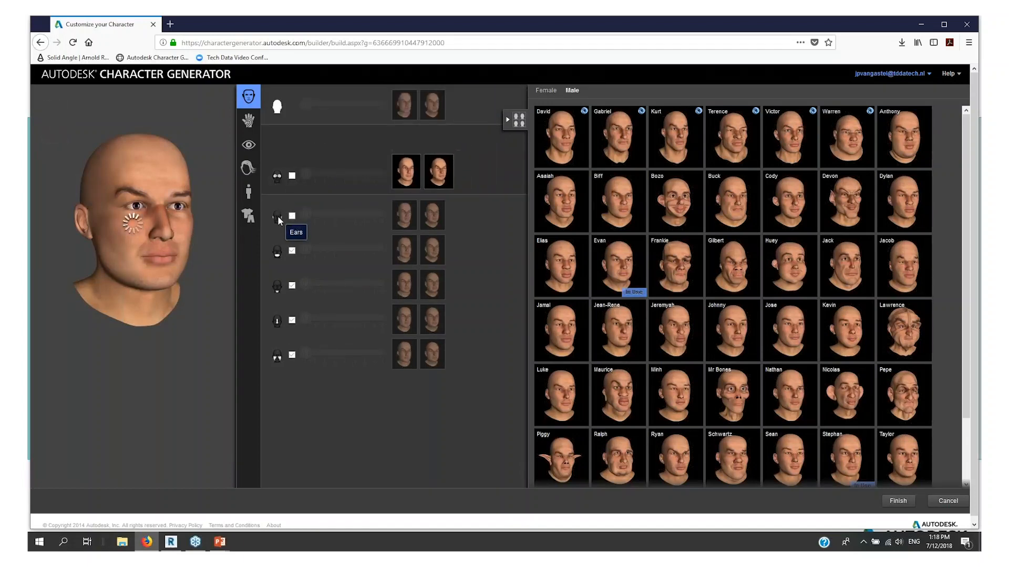
click(278, 224)
click(277, 256)
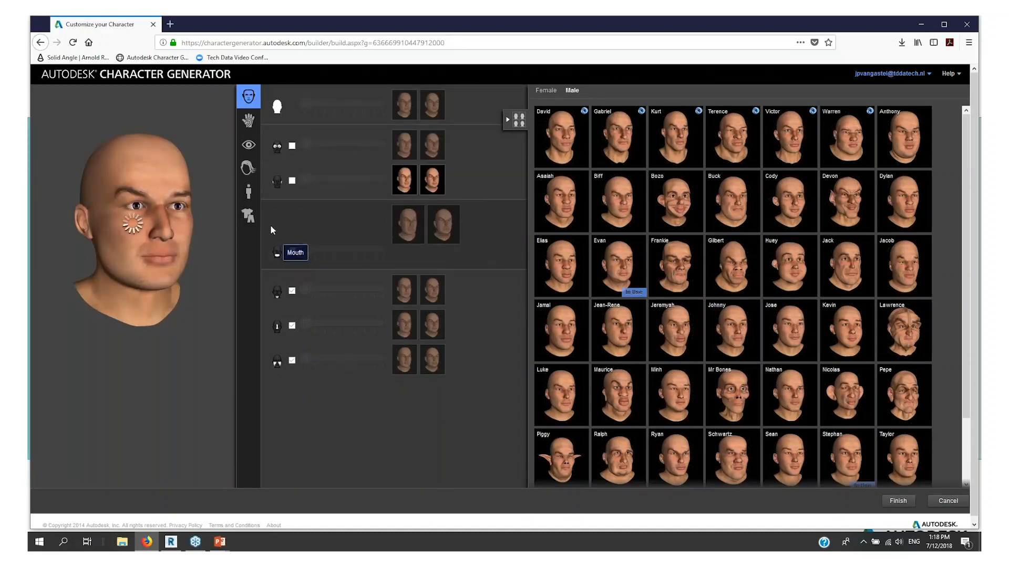
- Apply the light male skin with dark eyebrows and a small patch of chin stubble
click(249, 124)
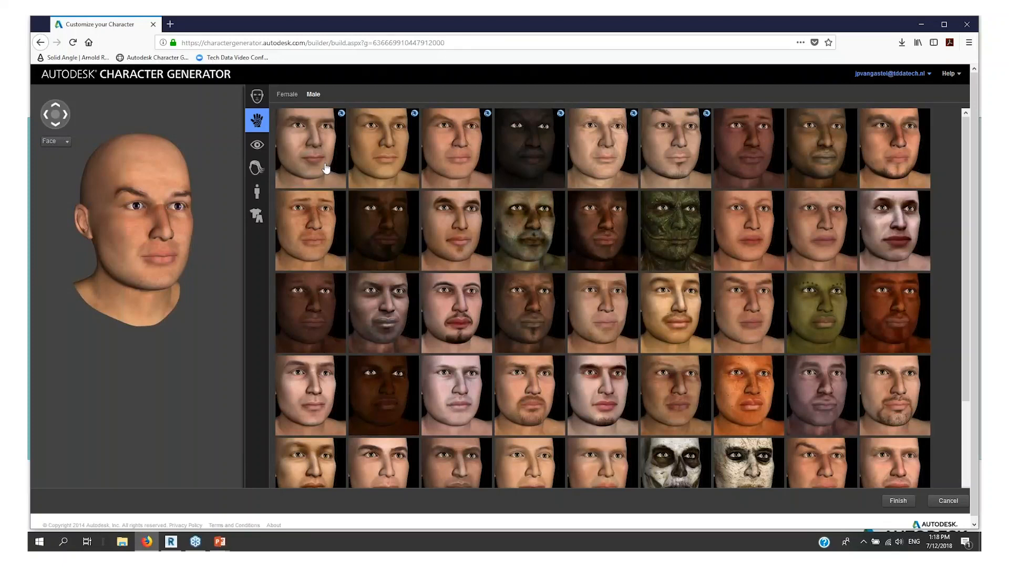
mouse_move(456, 222)
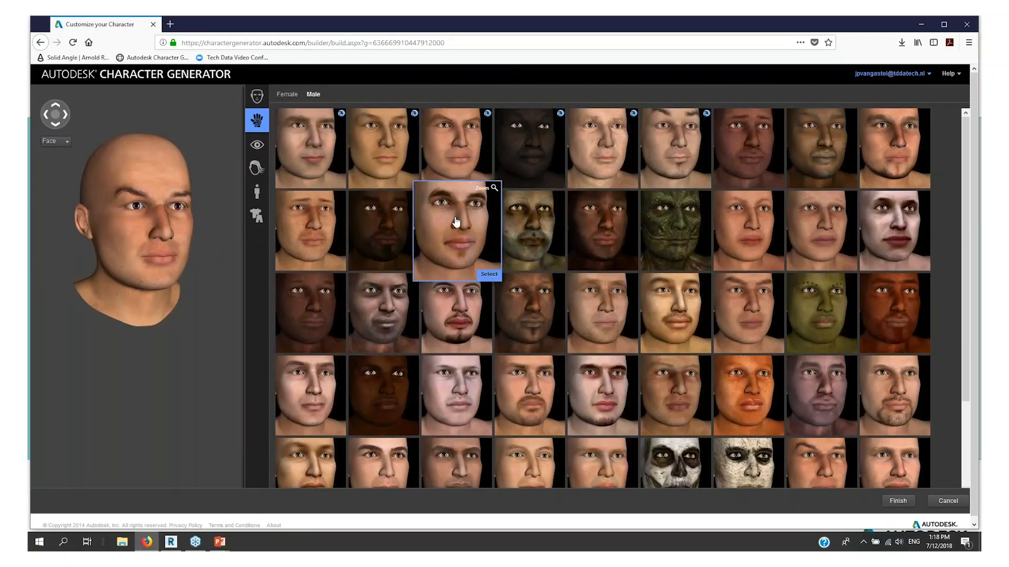
click(456, 222)
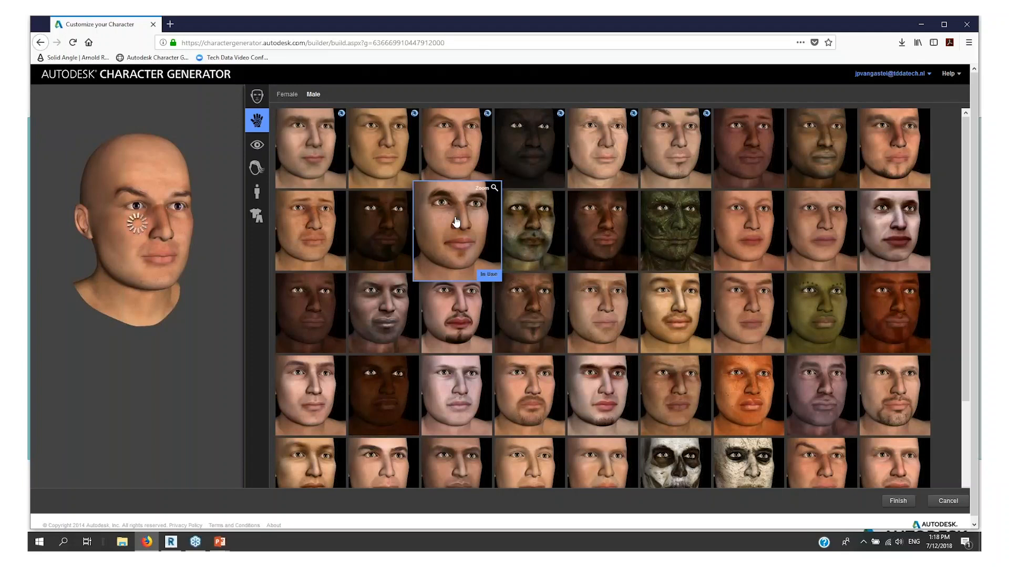
- Give the character all-black eyes and the short, swept-up light brown male hairstyle
click(257, 147)
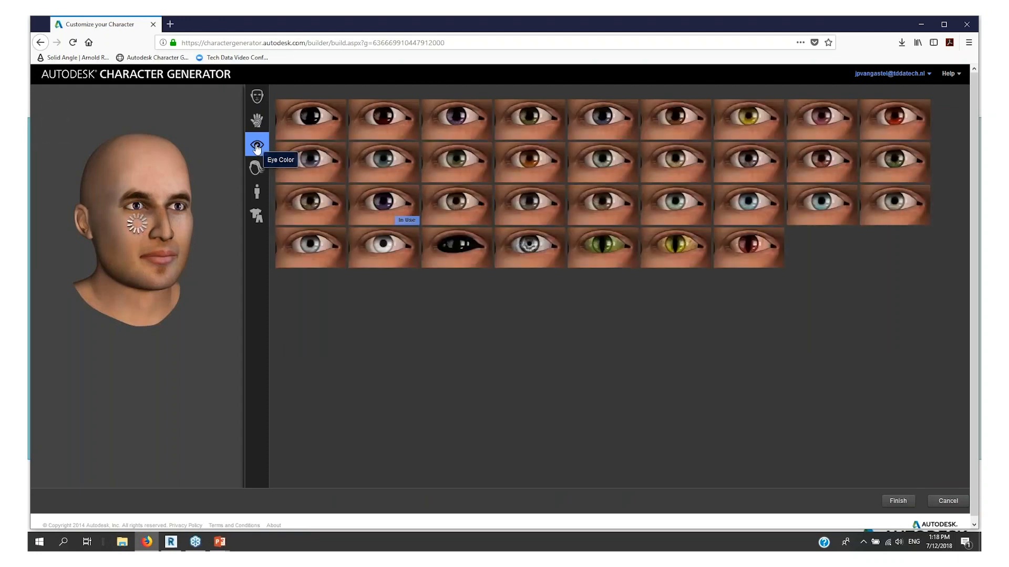
click(453, 250)
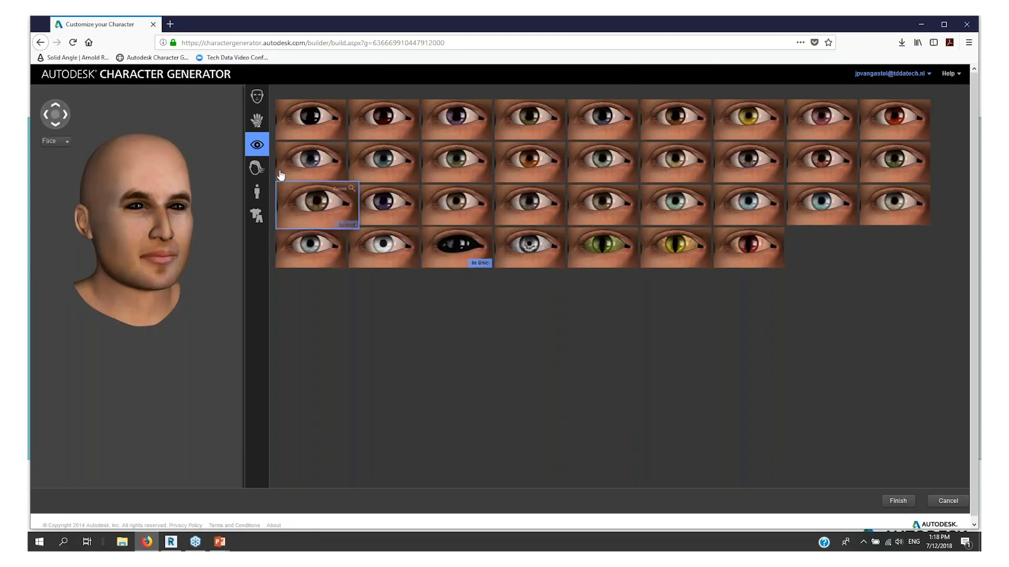
click(258, 168)
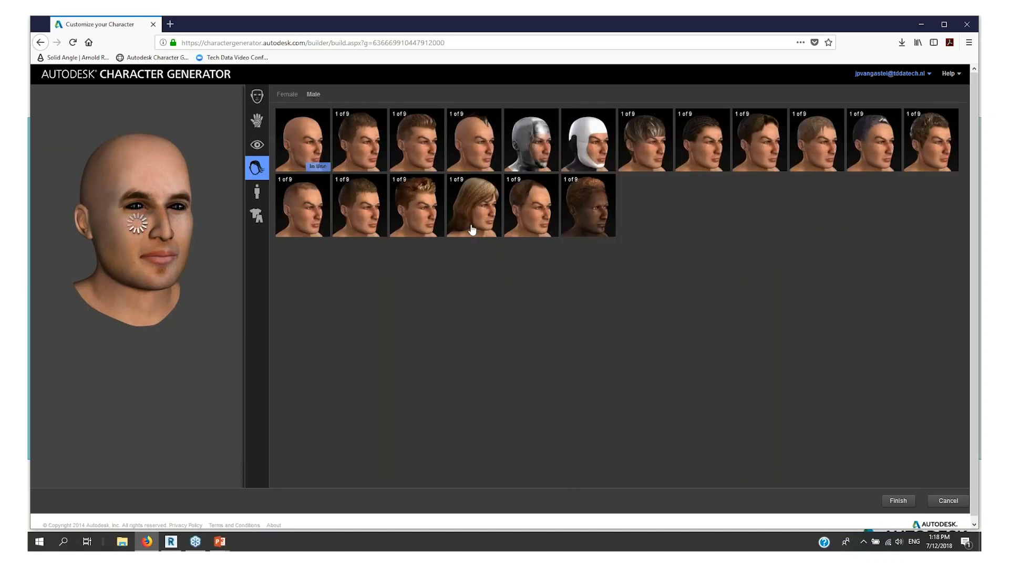
click(399, 144)
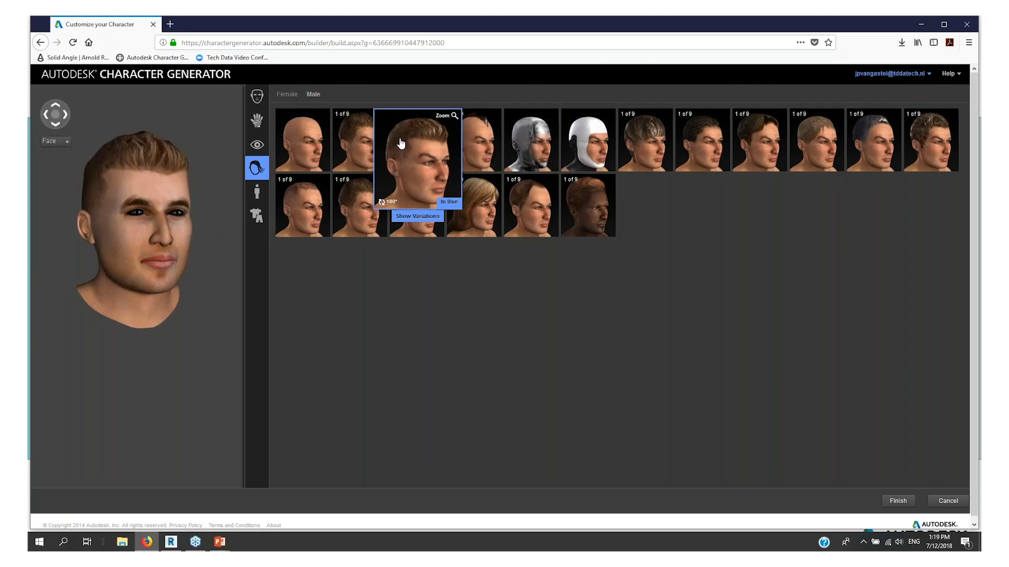
- Go past the body and top options and dress the character in straight blue jeans
click(258, 192)
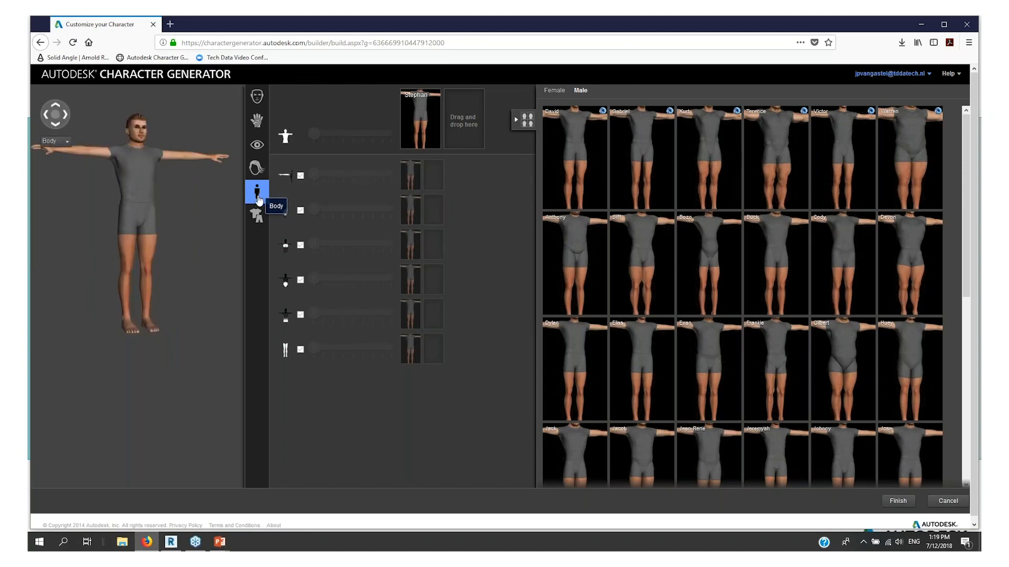
click(257, 218)
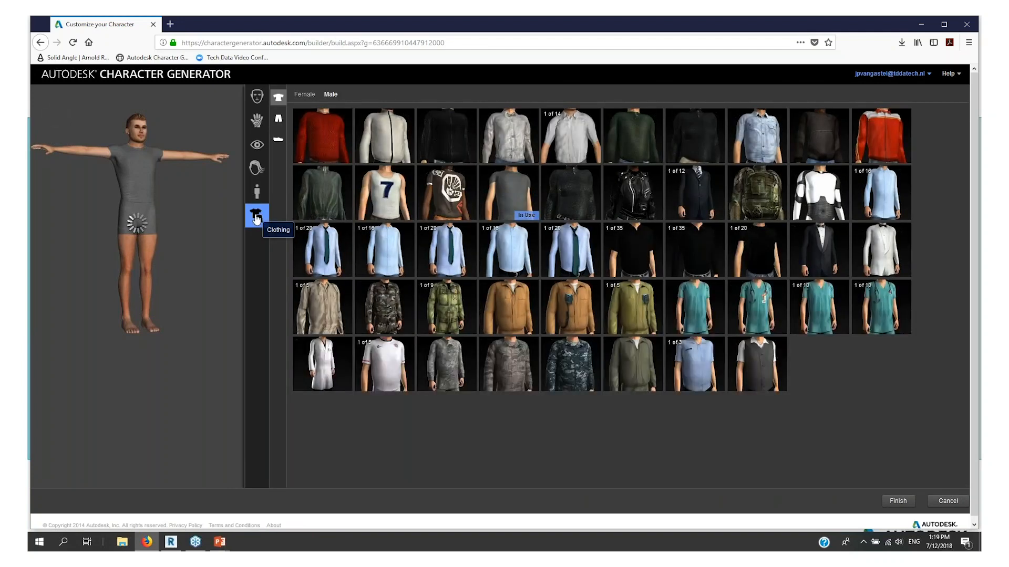
click(278, 121)
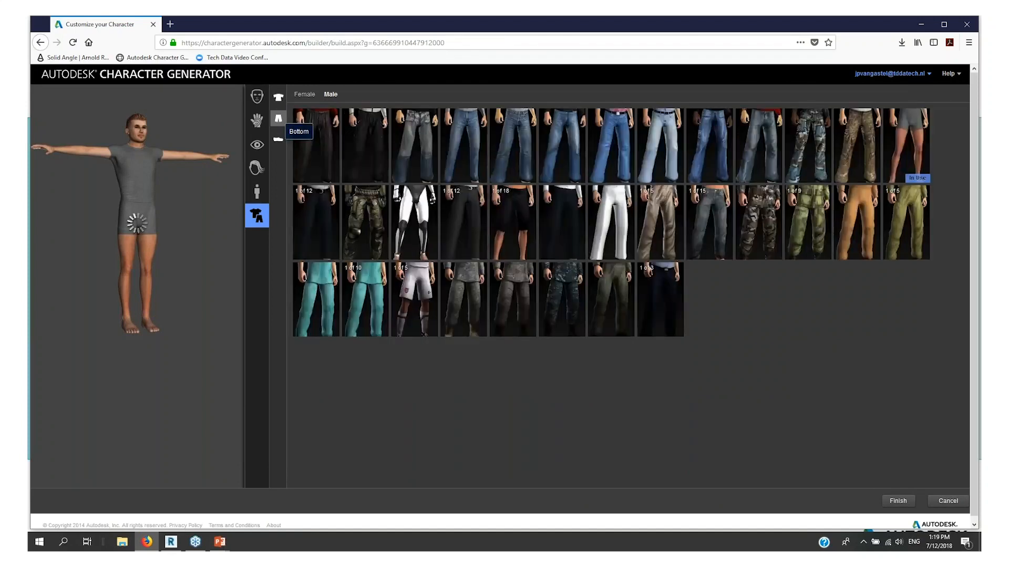
mouse_move(470, 137)
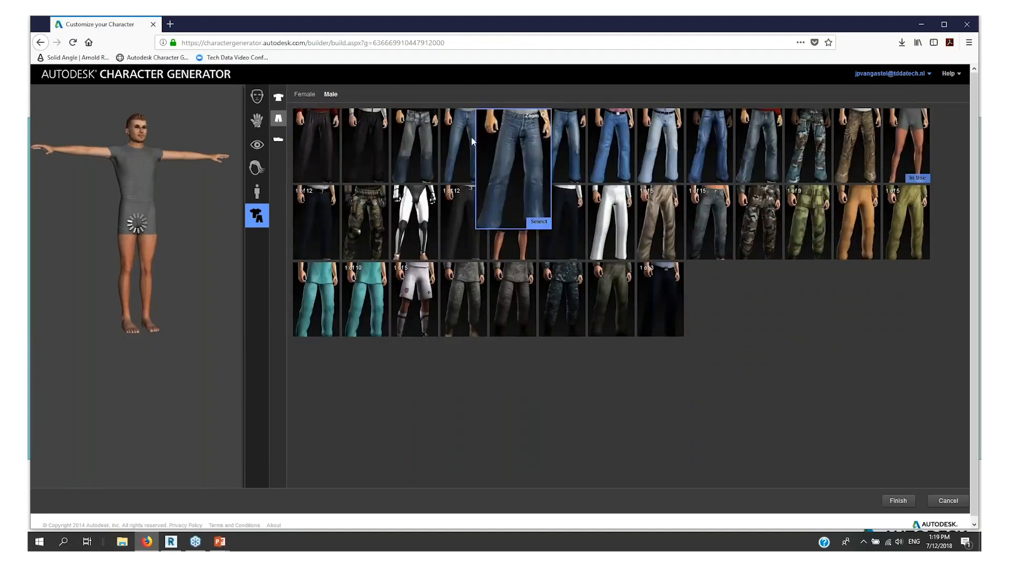
click(489, 222)
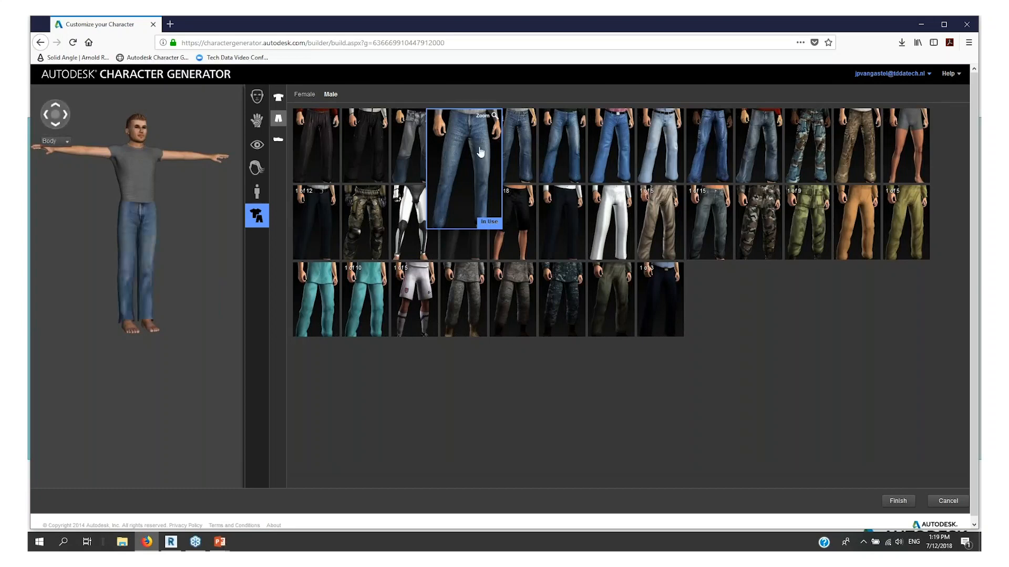
- Finish the customization and save the character under the name Webinar JP
click(898, 501)
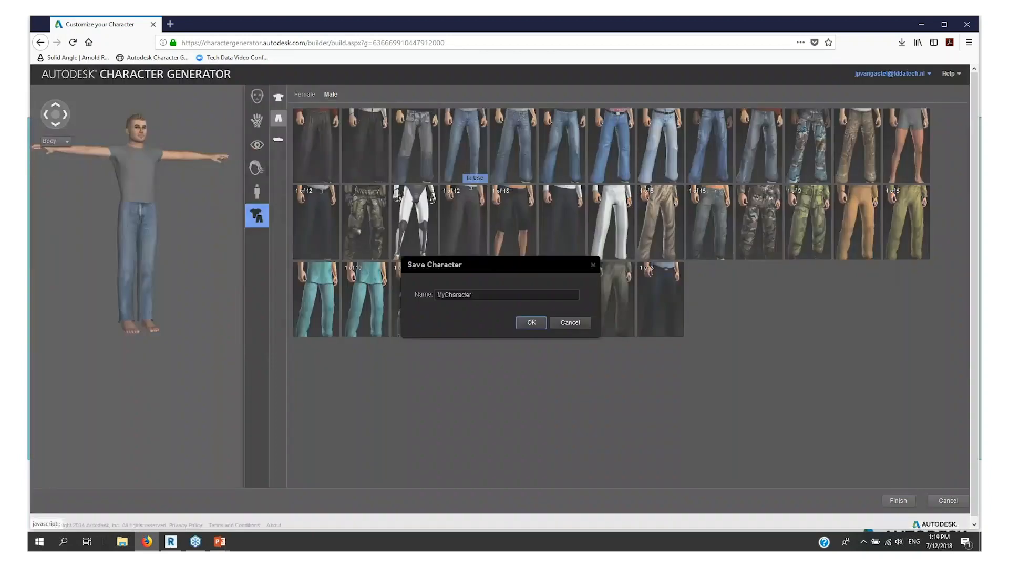
click(484, 296)
text(Webinar JP)
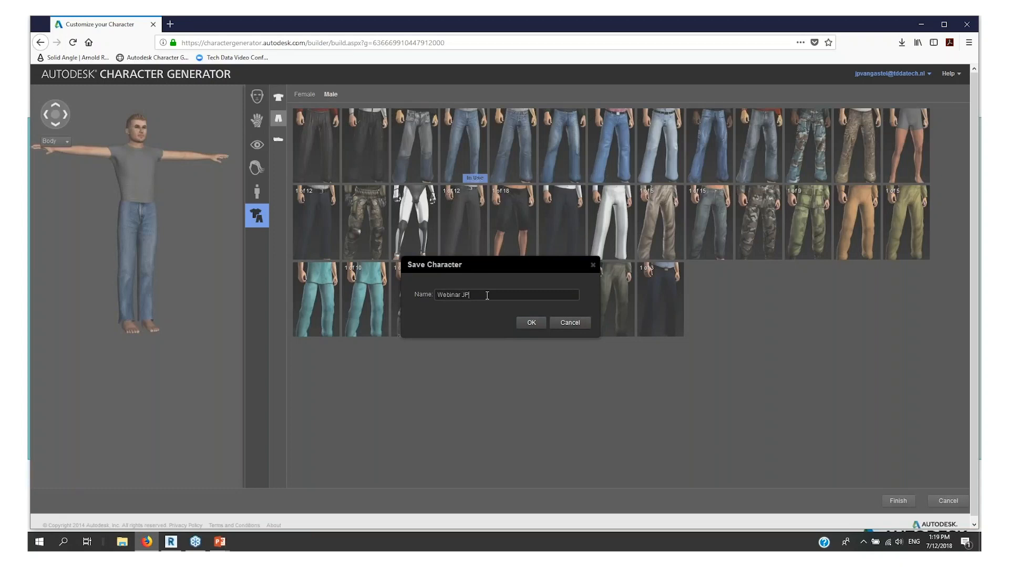
click(528, 322)
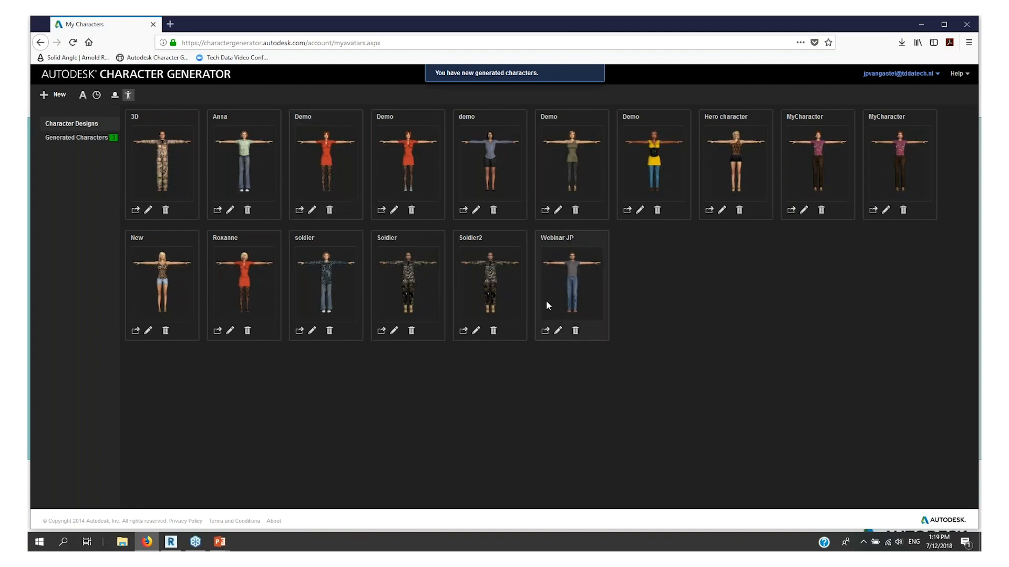
- Set up generating Webinar JP with High instead of Medium poly resolution plus specular and normal maps, and cancel without generating
click(544, 331)
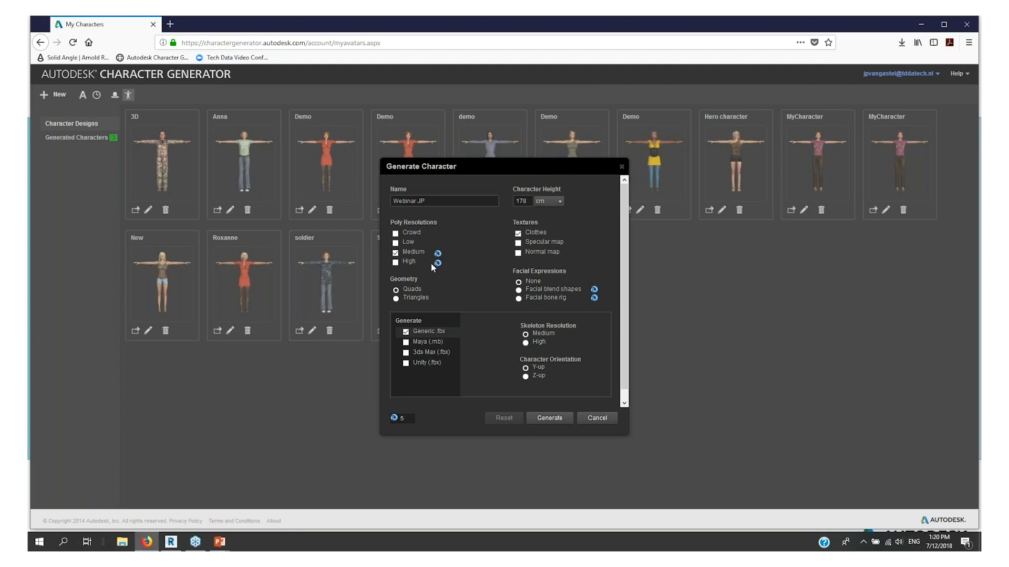
click(395, 253)
click(396, 262)
click(518, 243)
click(519, 254)
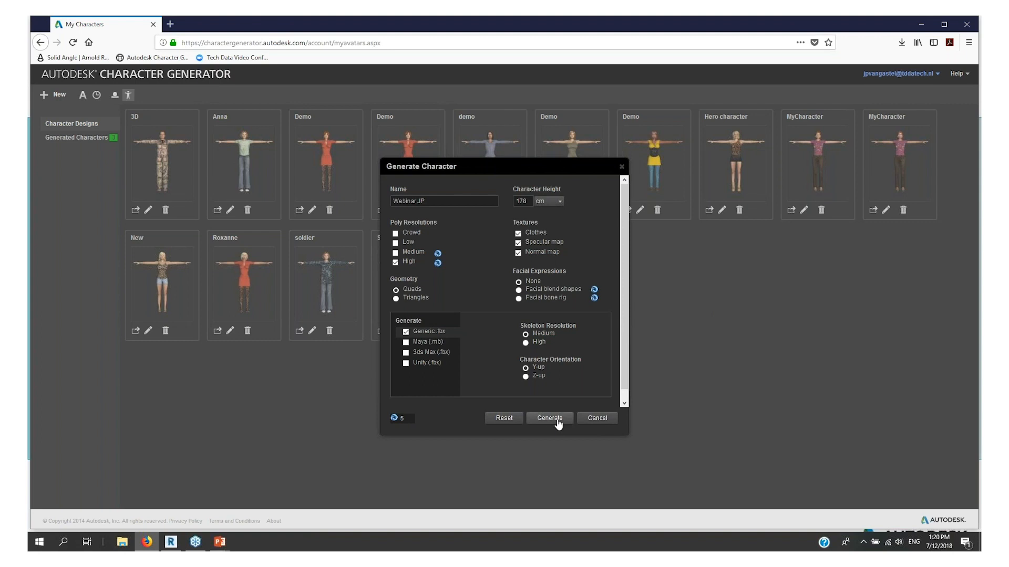
click(599, 419)
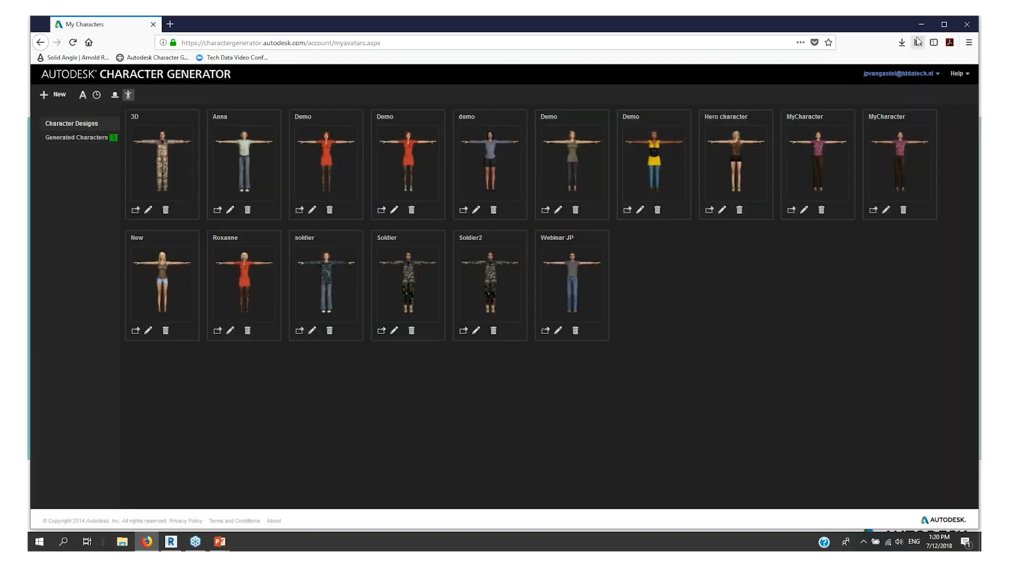
- Minimize the browser to return to the slide presentation and play its embedded ReCap Photo demo video
click(920, 28)
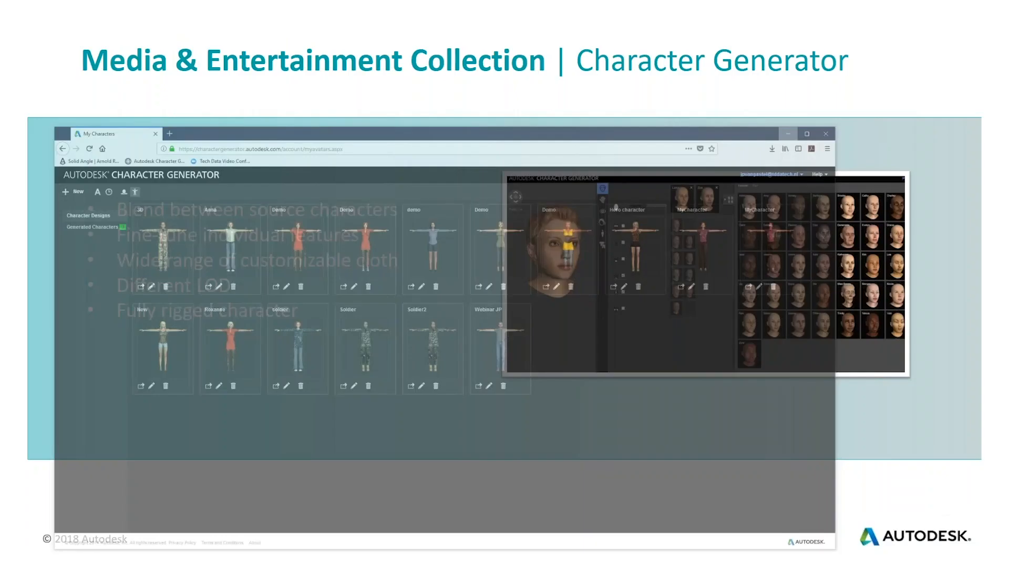
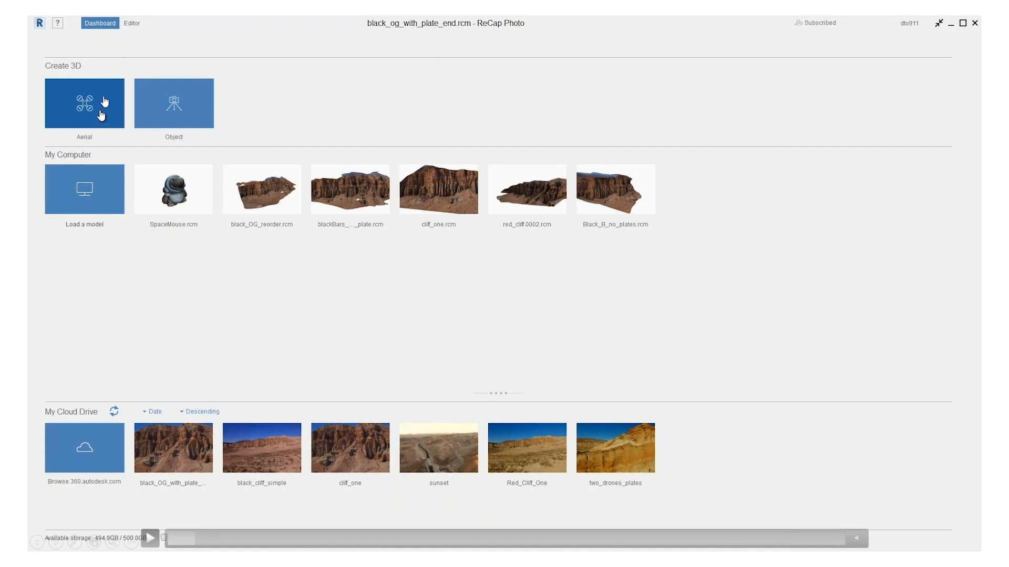
key(ctrl)
click(196, 108)
click(150, 538)
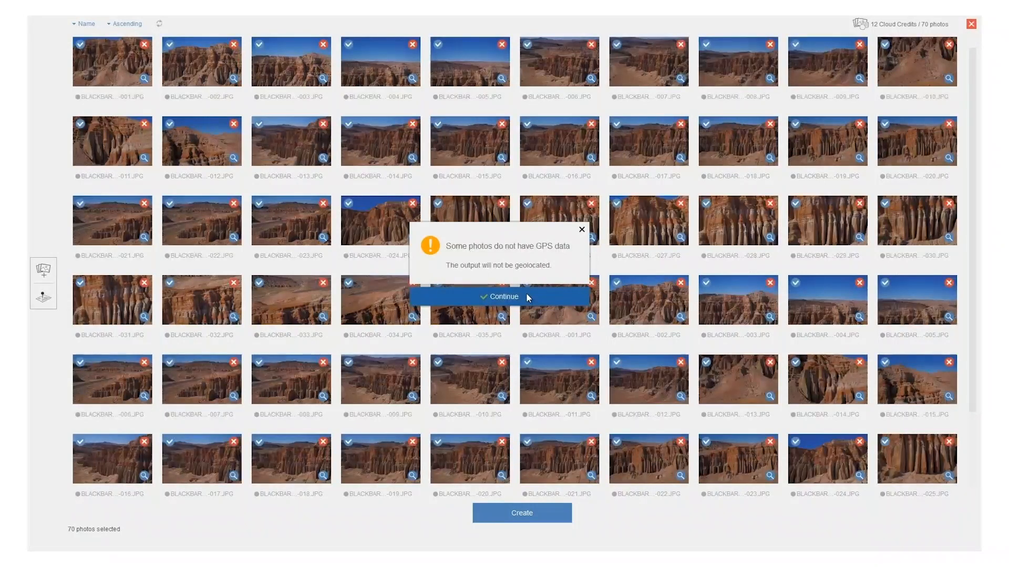
- Continue without GPS data and start a 3D photo-textured mesh (RCM) project named cliff_dto-1 from the 70 selected photos
click(525, 292)
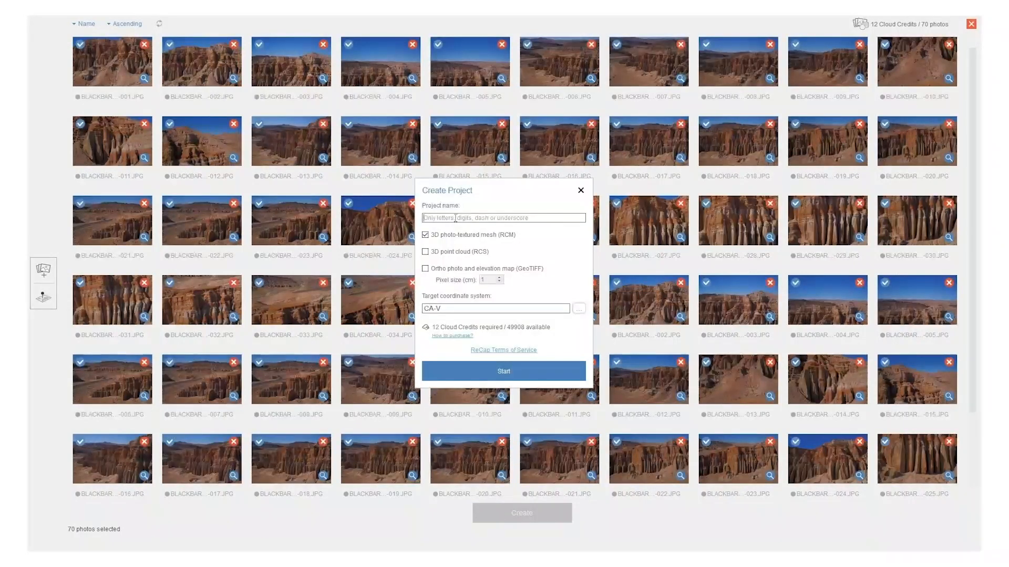
text(cliff_)
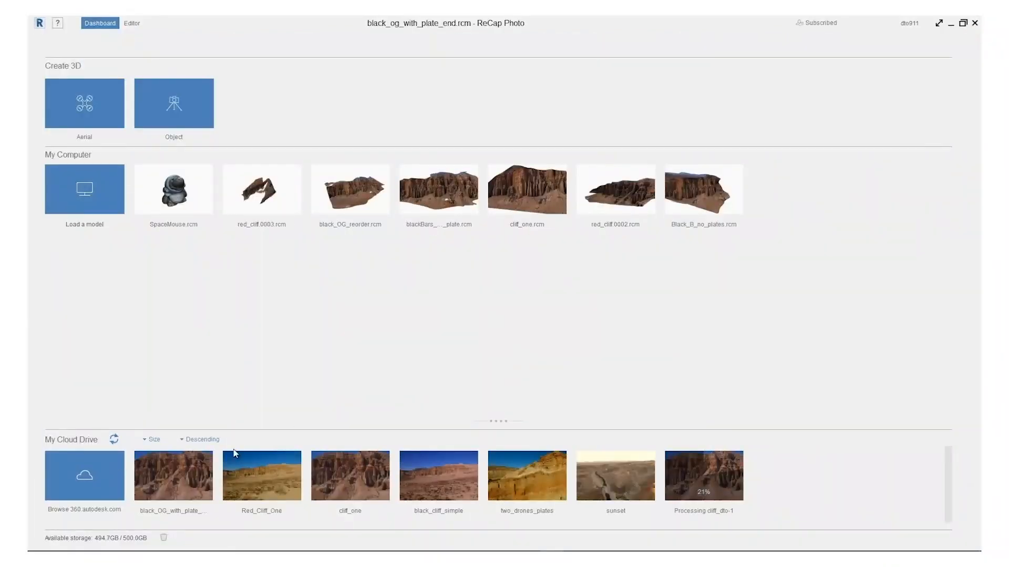
- Download the black_OG_with_plate_end model from the cloud drive into the recap folder and open it in the editor
click(203, 494)
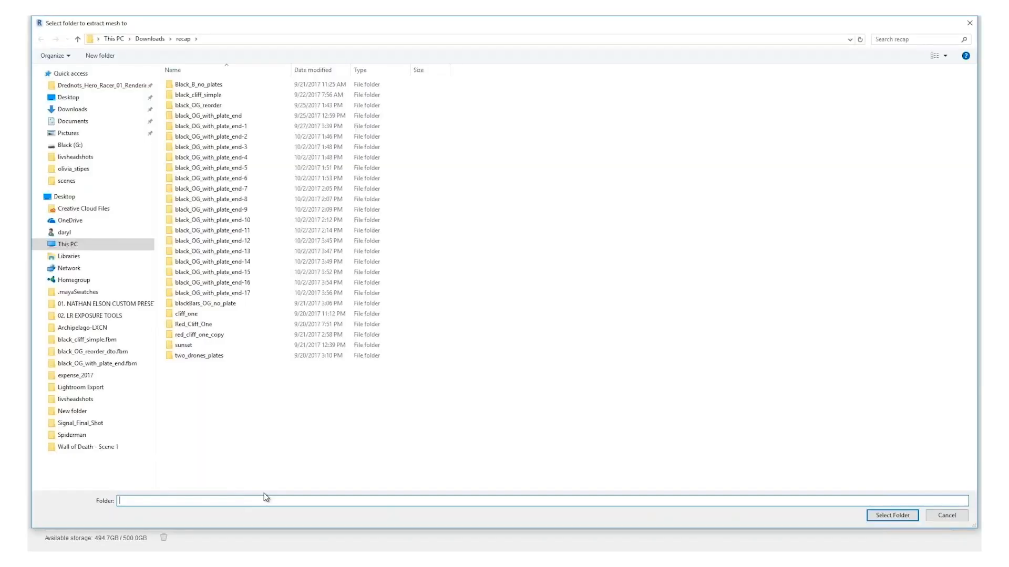
click(889, 515)
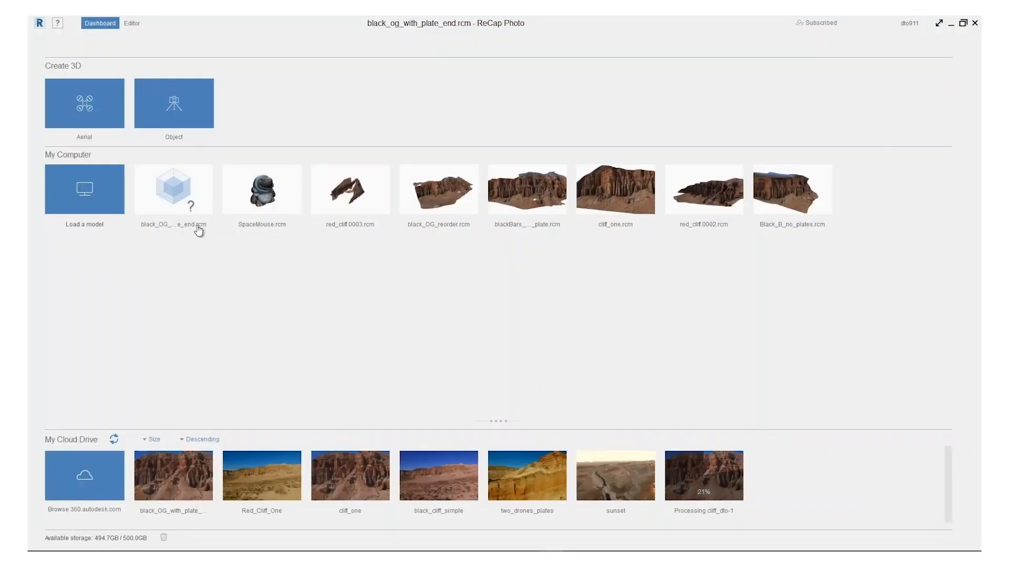
click(198, 230)
click(513, 310)
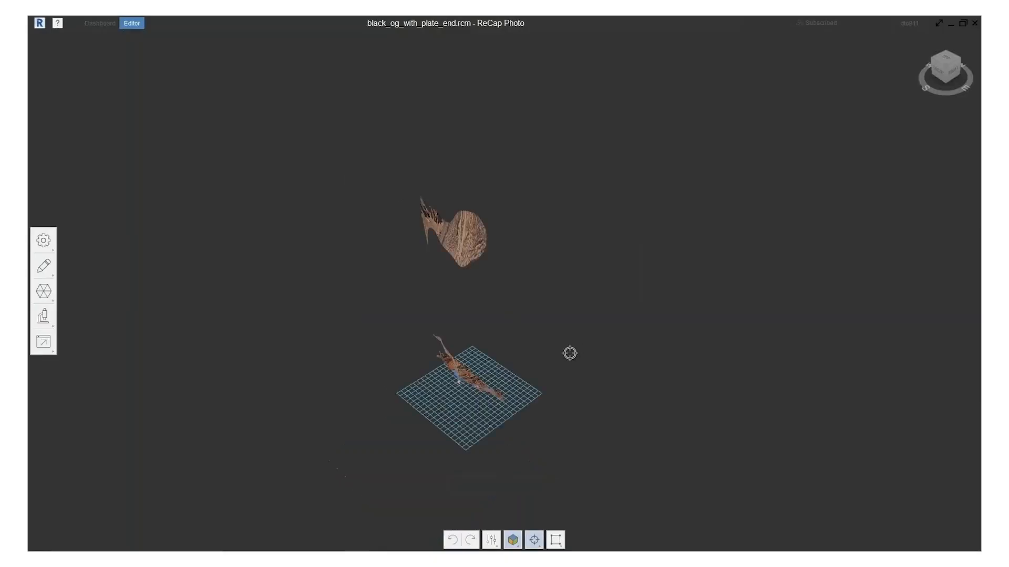
drag(534, 398, 487, 395)
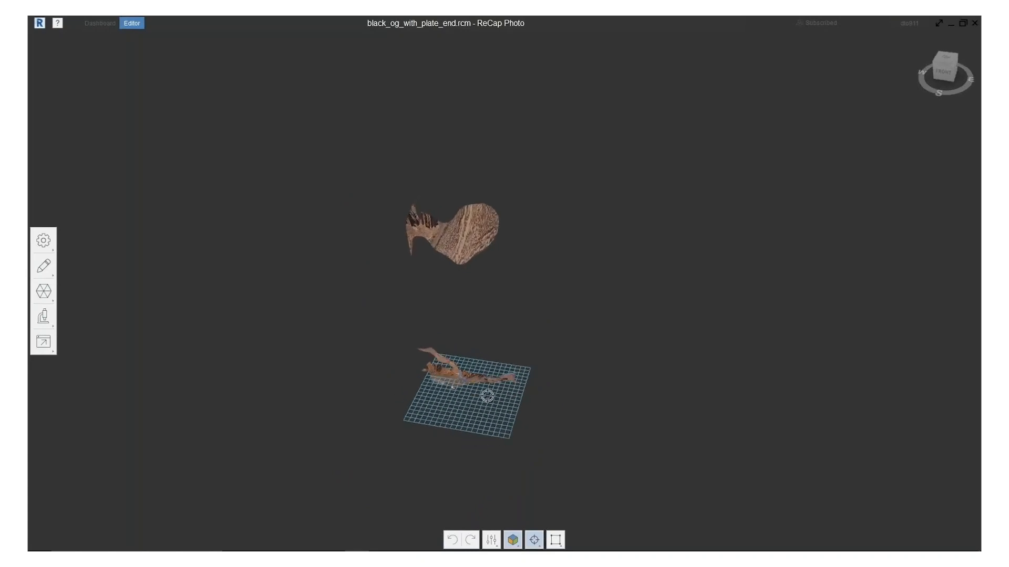
scroll(487, 396, up, 5)
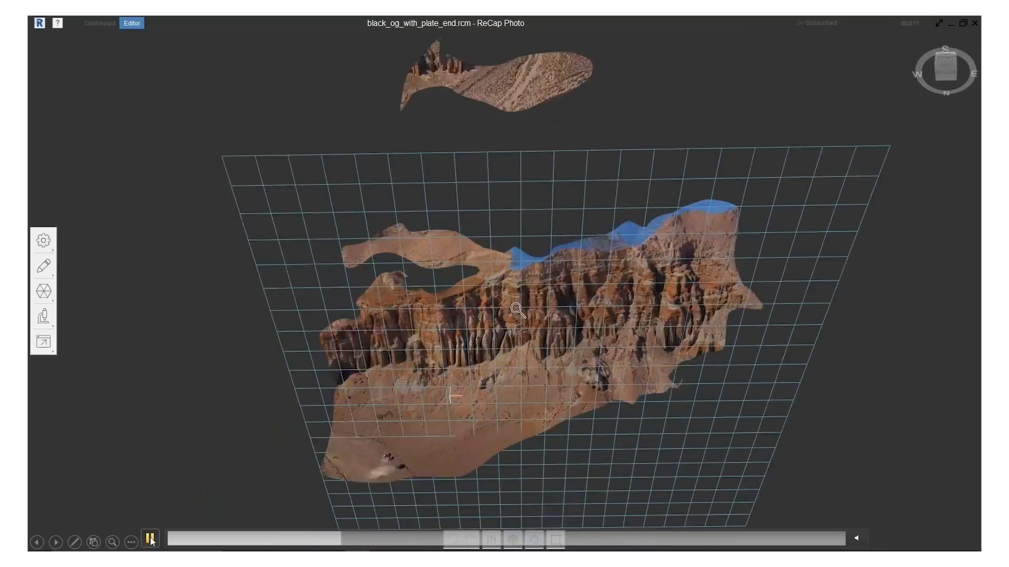
click(149, 539)
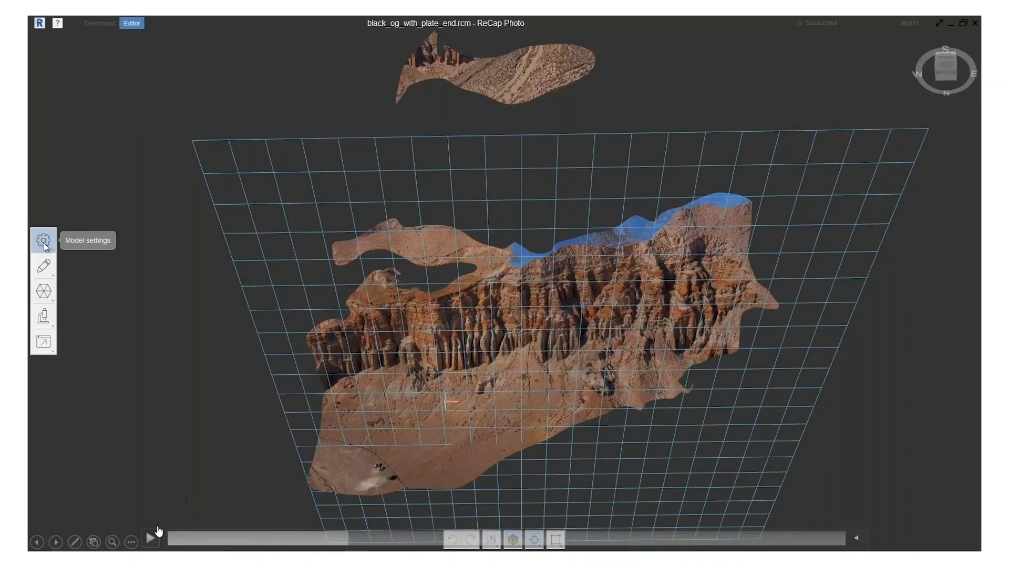
click(149, 541)
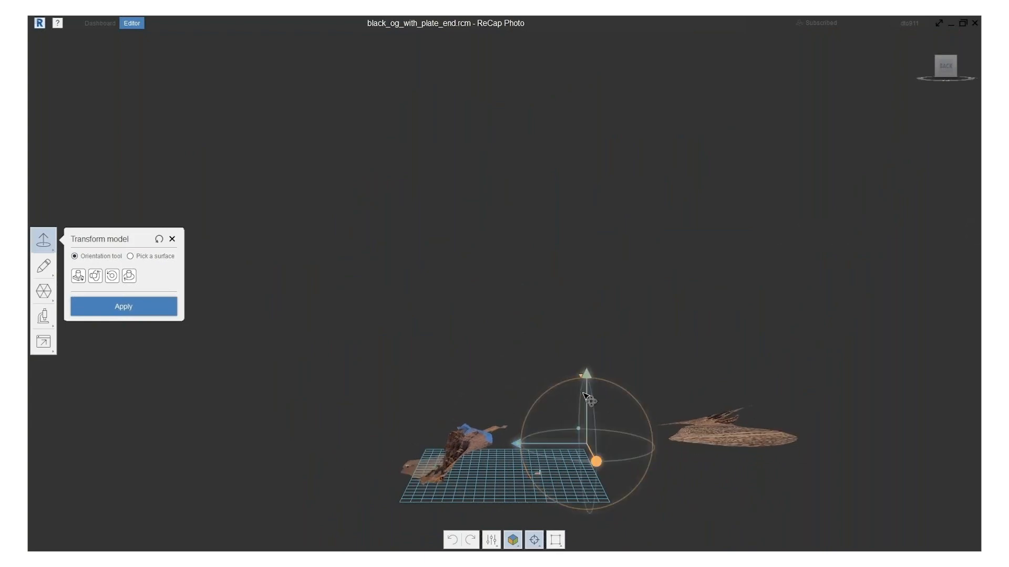
- Apply the Transform model orientation so that the cliff stands upright on the grid
click(166, 307)
middle_drag(538, 339, 508, 276)
right_drag(507, 275, 720, 415)
scroll(592, 401, up, 3)
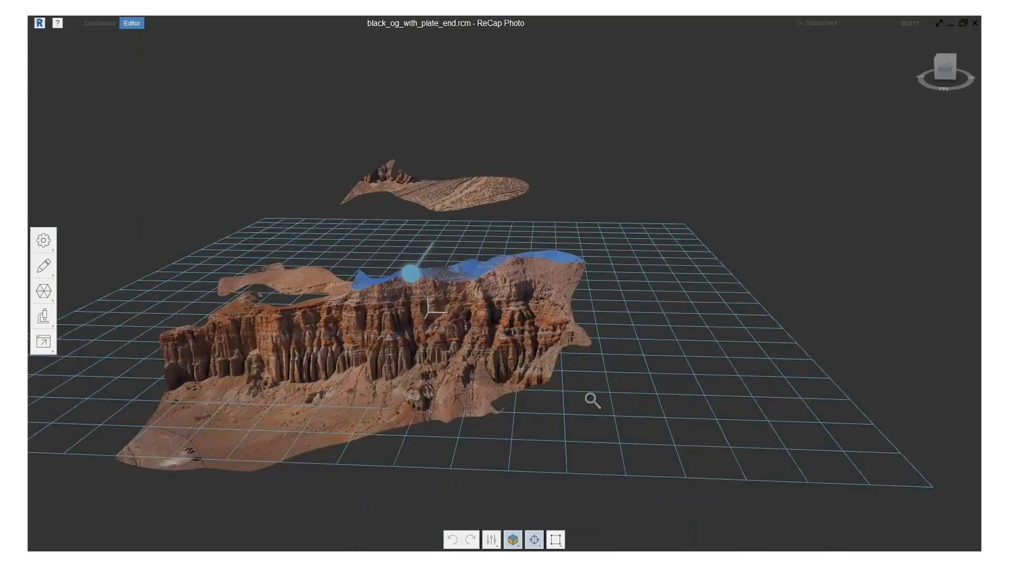
- Scale the model in meters by setting the distance between two points at the small vehicles in the foreground to 5
scroll(512, 402, up, 3)
middle_drag(512, 402, 752, 300)
drag(530, 397, 540, 356)
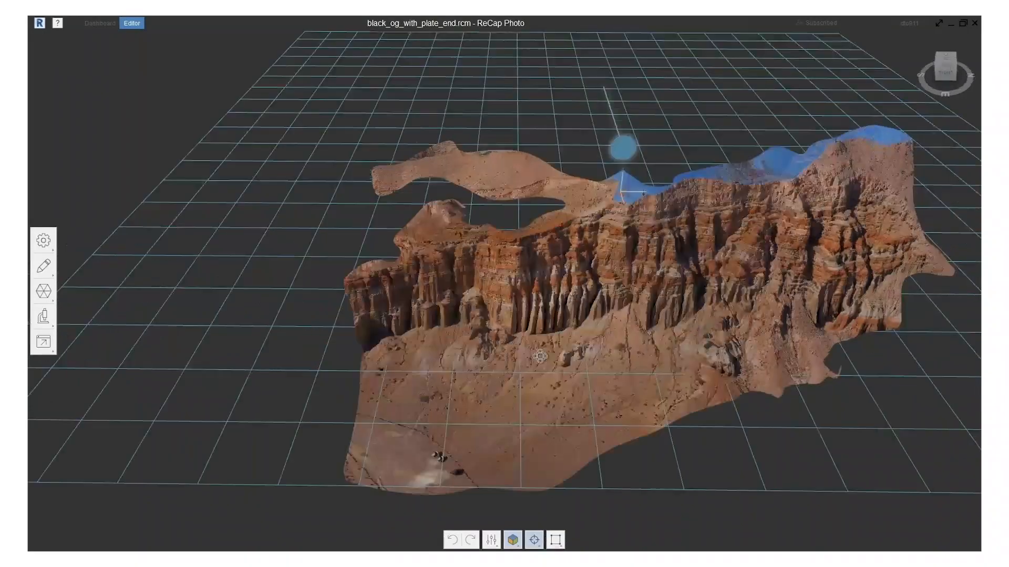
scroll(527, 372, up, 3)
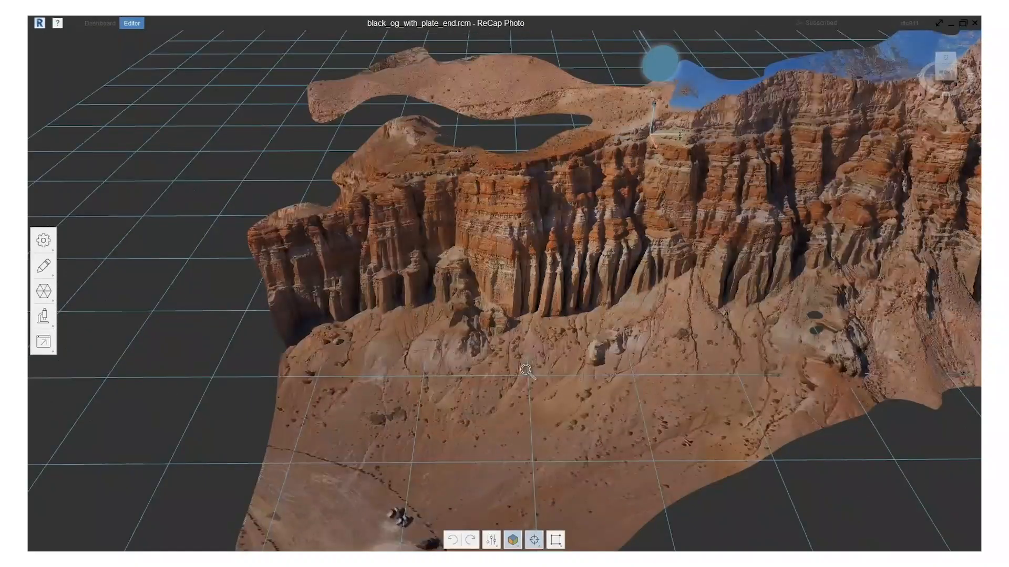
middle_drag(526, 372, 529, 346)
middle_drag(446, 454, 503, 374)
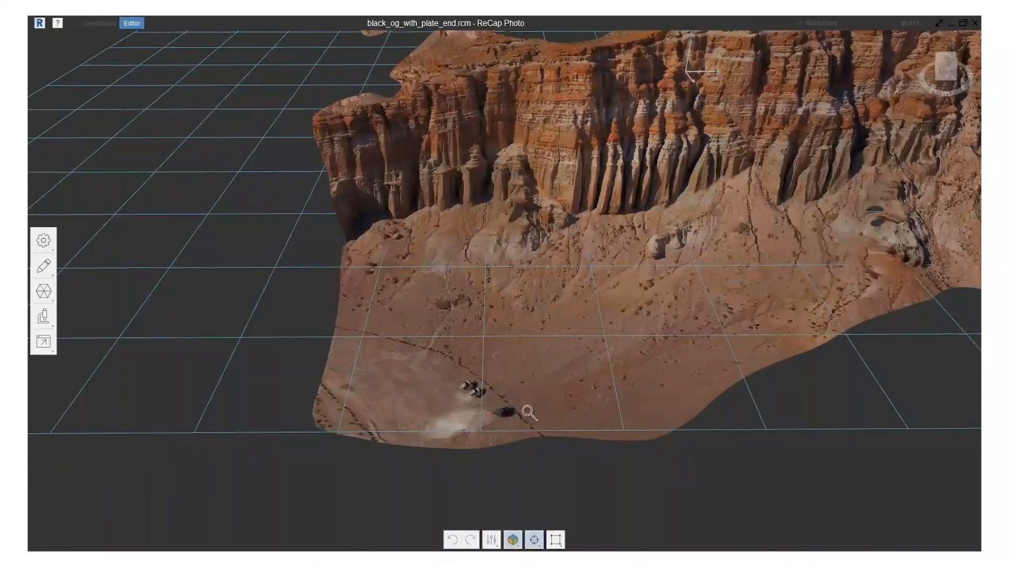
scroll(530, 406, up, 1)
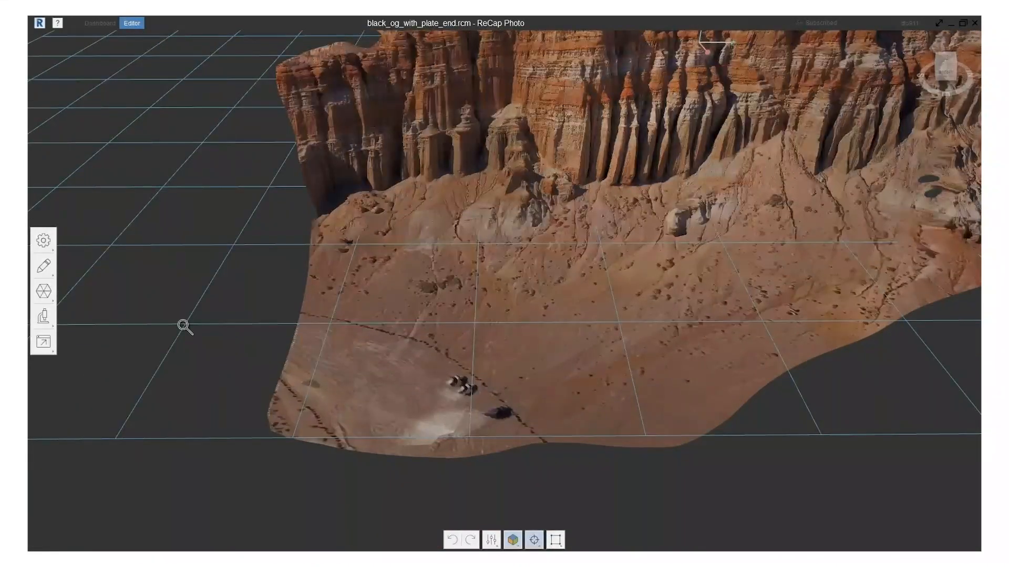
mouse_move(44, 242)
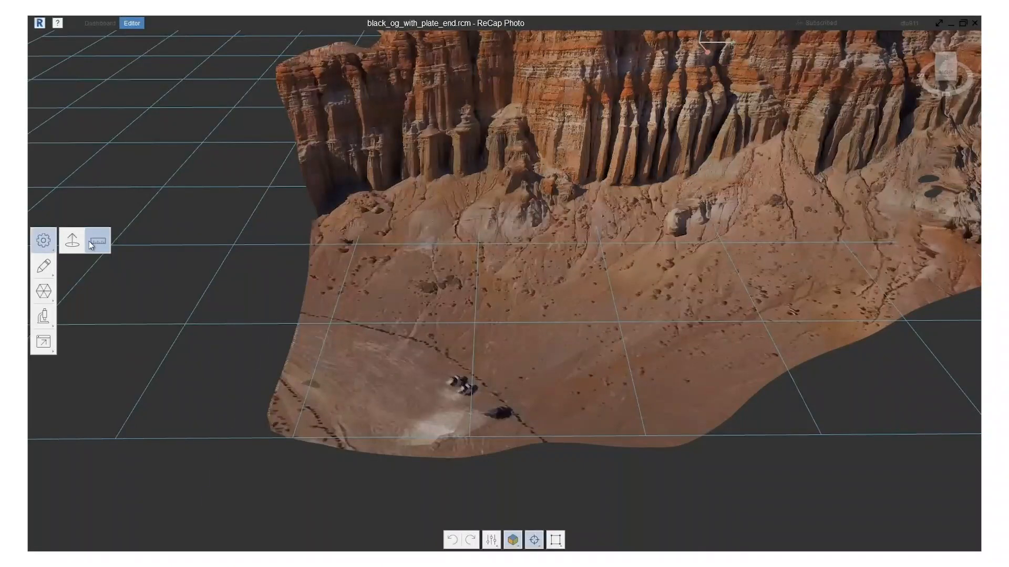
click(91, 243)
click(457, 373)
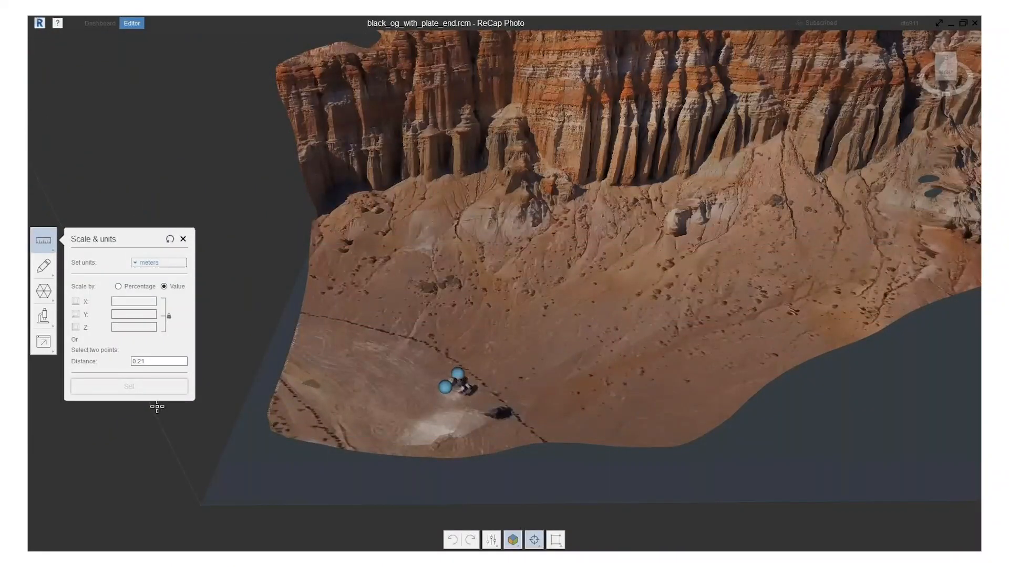
drag(156, 363, 113, 362)
text(1)
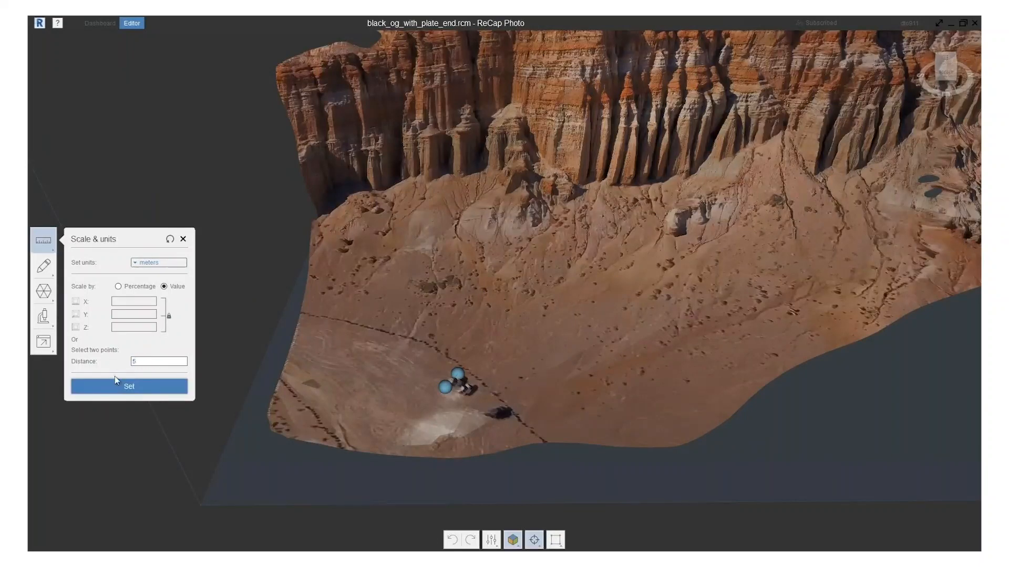
click(126, 386)
- Examine the scaled cliff model as a whole and from several angles, down to a low frontal view of the rock face
scroll(142, 387, down, 5)
scroll(152, 387, down, 3)
right_drag(368, 305, 349, 247)
scroll(434, 258, up, 3)
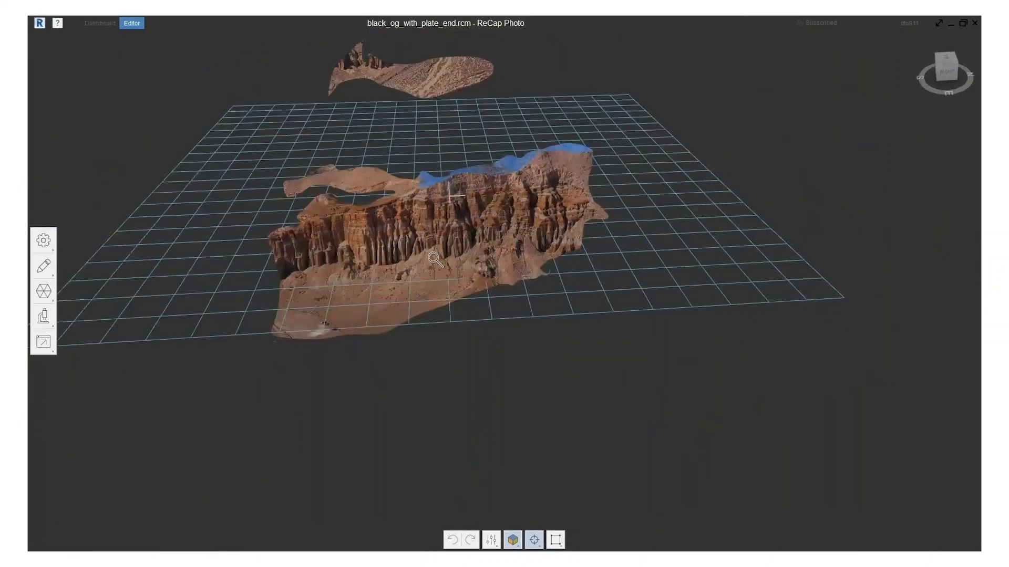
scroll(435, 259, up, 3)
middle_drag(439, 247, 545, 277)
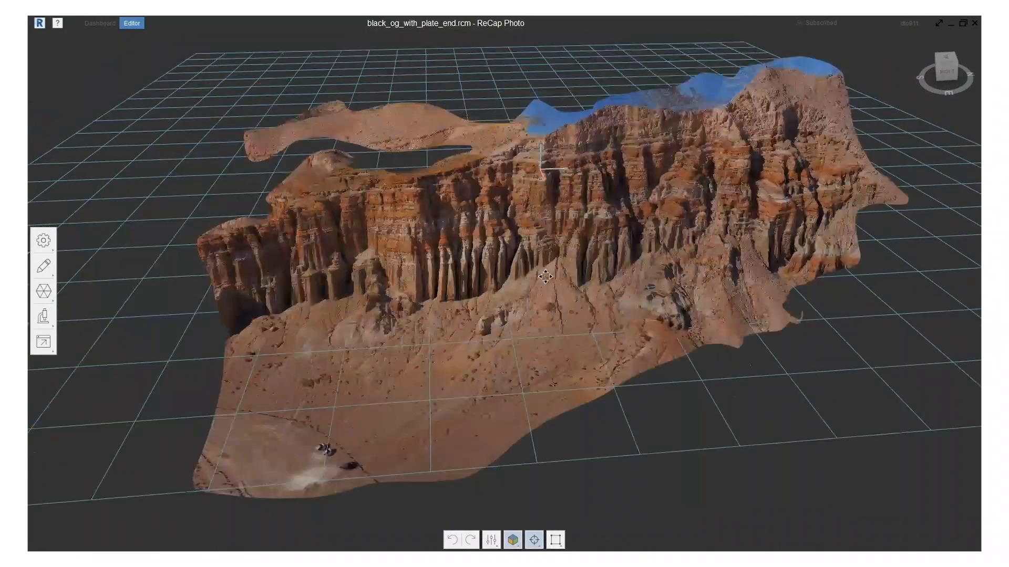
right_drag(545, 276, 547, 247)
middle_drag(549, 430, 591, 361)
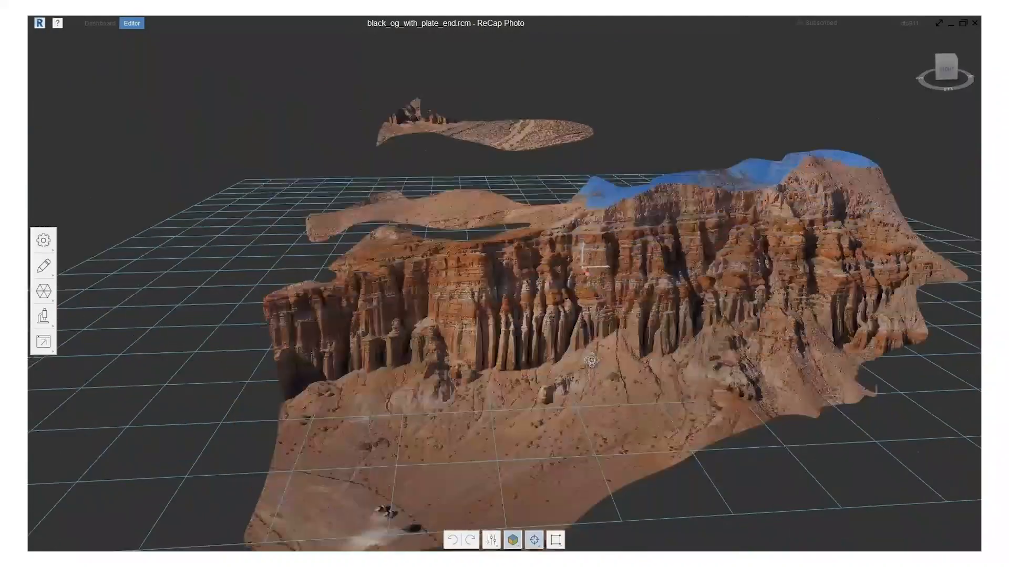
drag(591, 361, 570, 322)
middle_drag(569, 322, 554, 341)
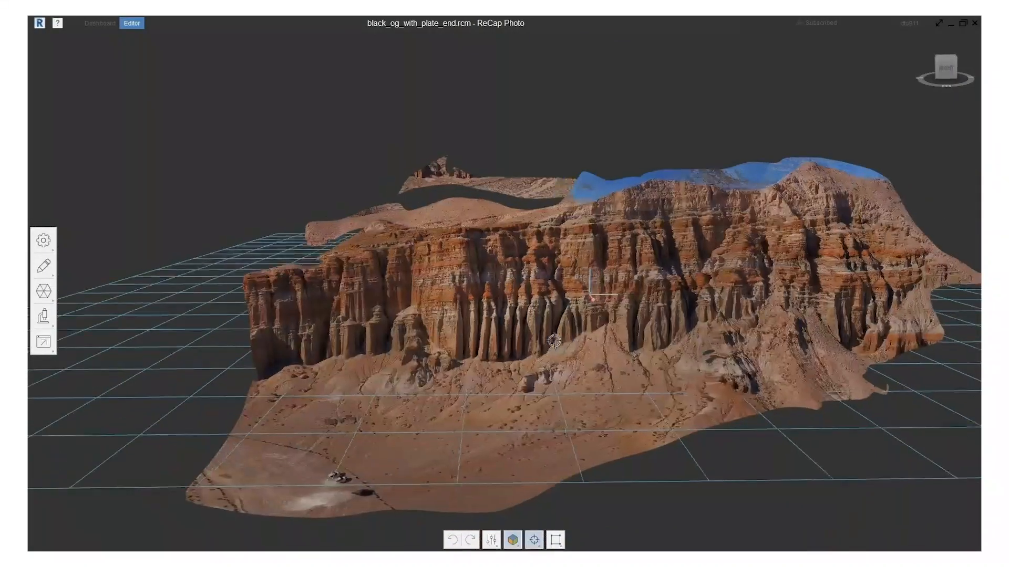
- Fill the hole in the mesh at the foot of the cliff using Hole fill with the Smooth option
click(43, 296)
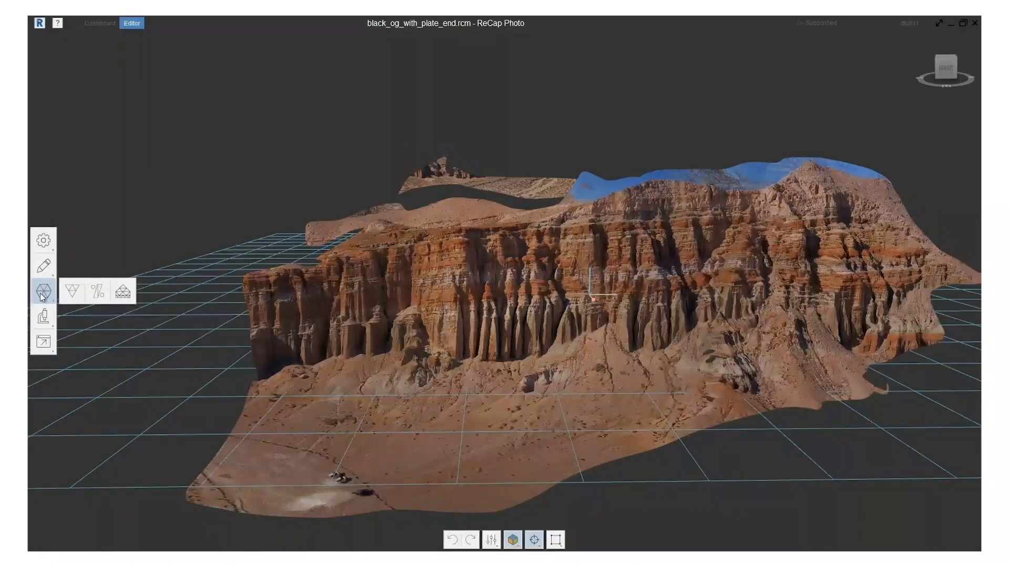
click(45, 266)
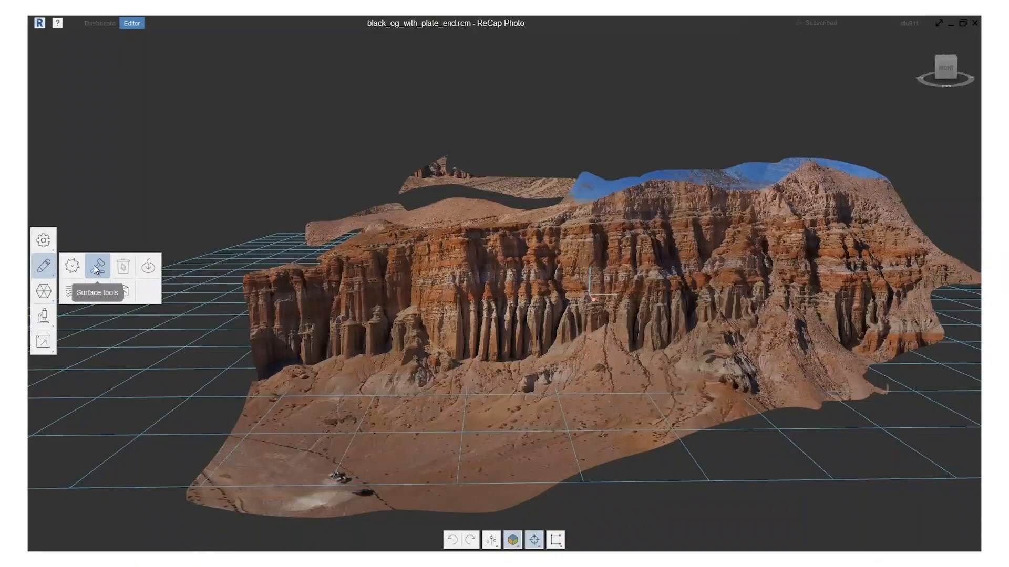
click(150, 265)
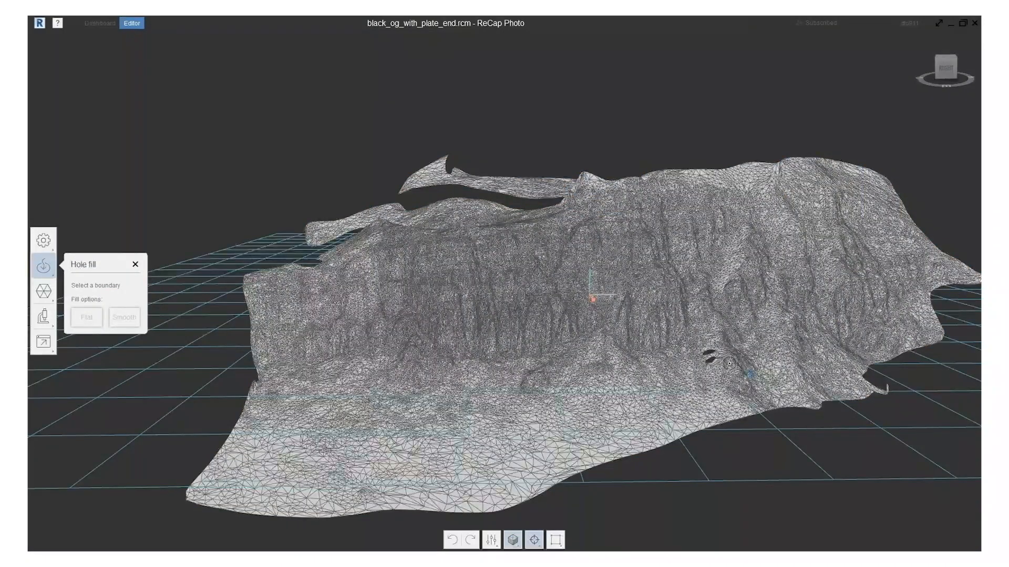
click(729, 362)
click(130, 322)
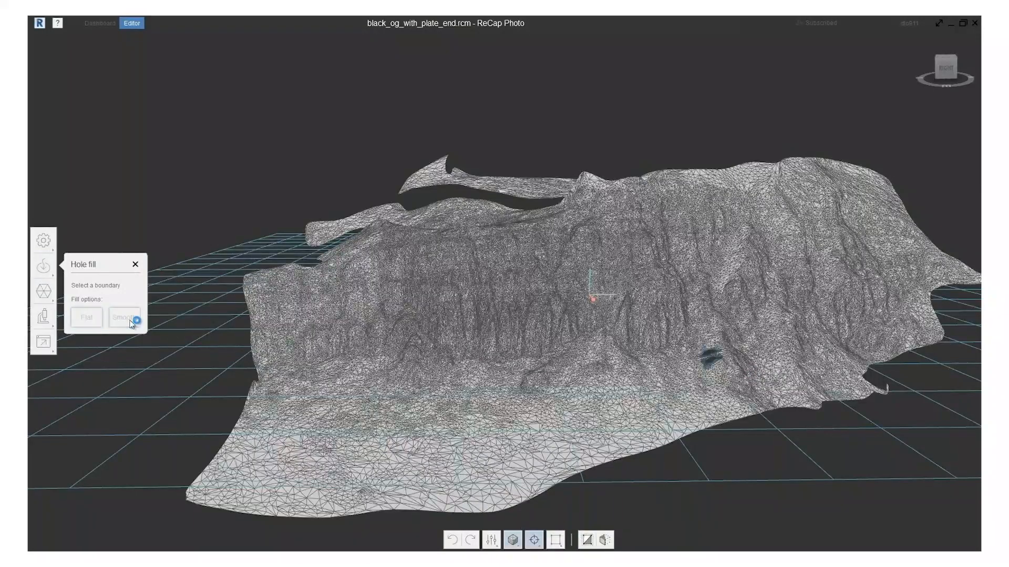
click(135, 265)
- Export the model as FBX with a target face count of 138,922, rebaked 8192x8192 (Multiple) textures and a diffuse color map
middle_drag(529, 366, 523, 362)
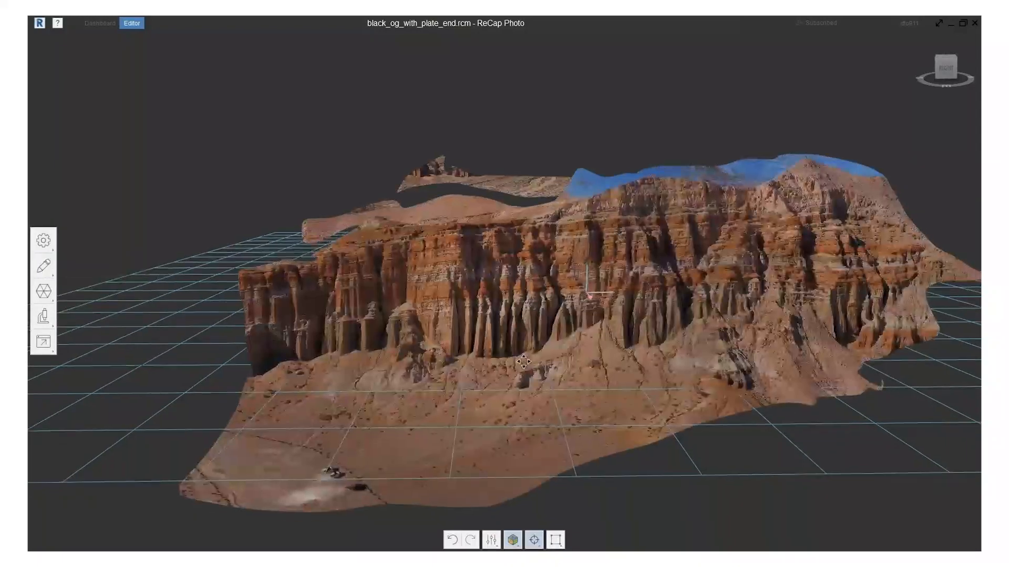
scroll(558, 366, up, 2)
scroll(558, 366, up, 3)
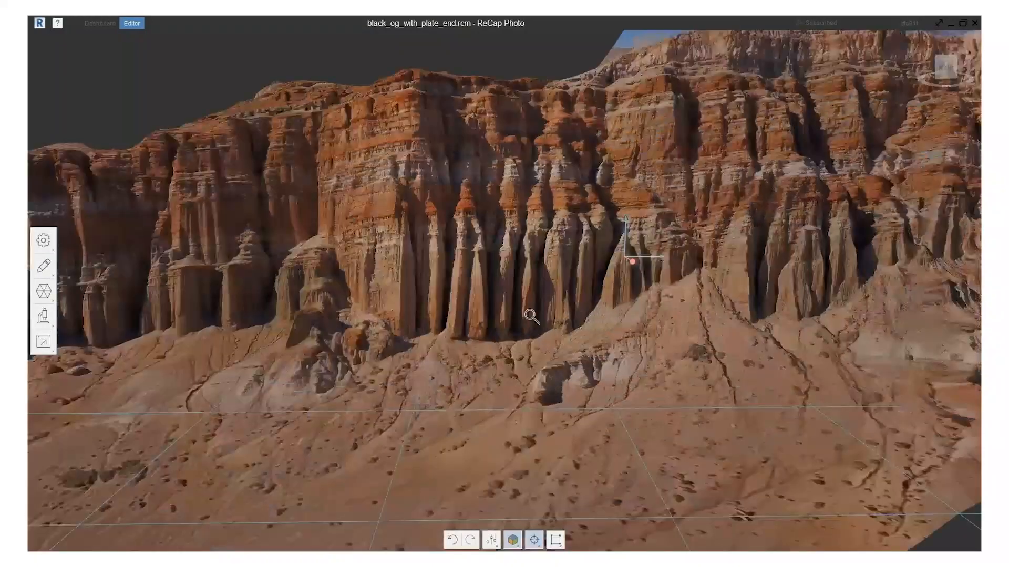
middle_drag(529, 317, 588, 329)
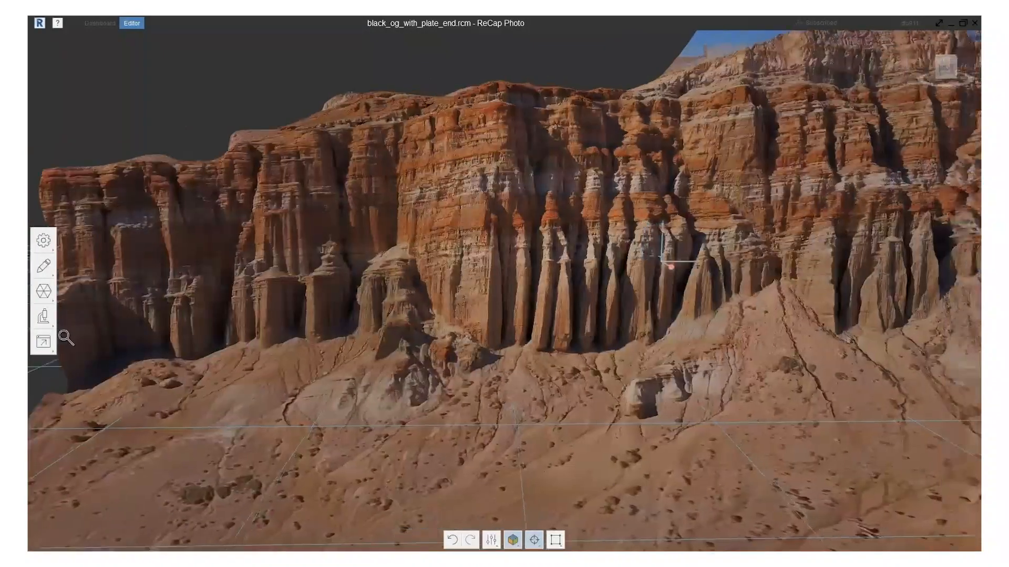
click(41, 346)
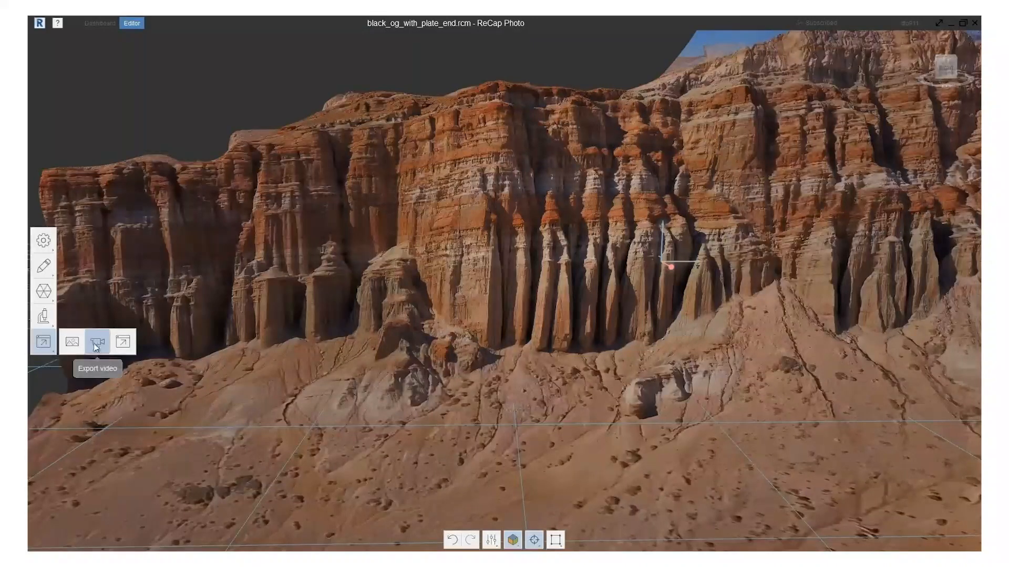
click(124, 344)
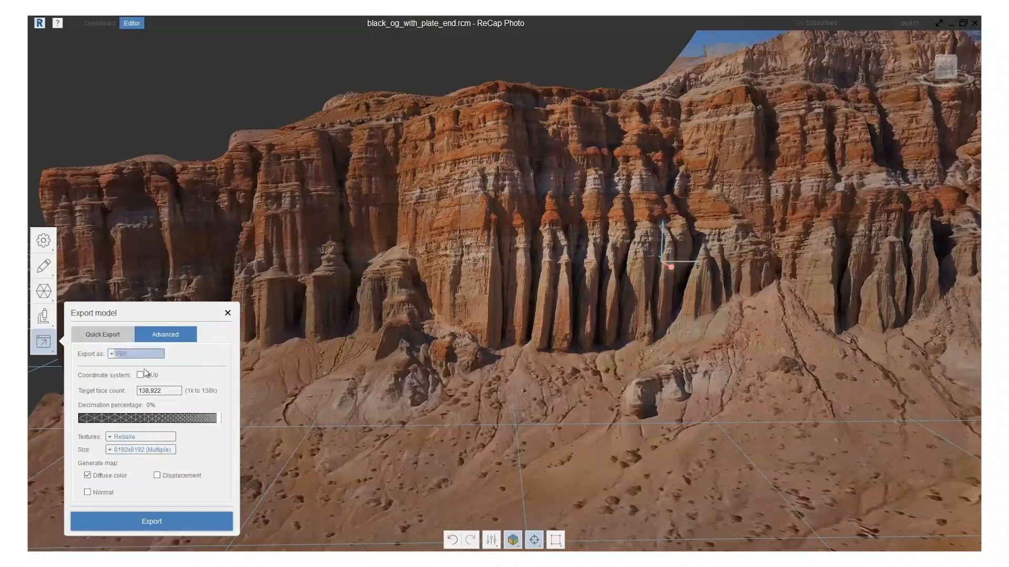
click(184, 526)
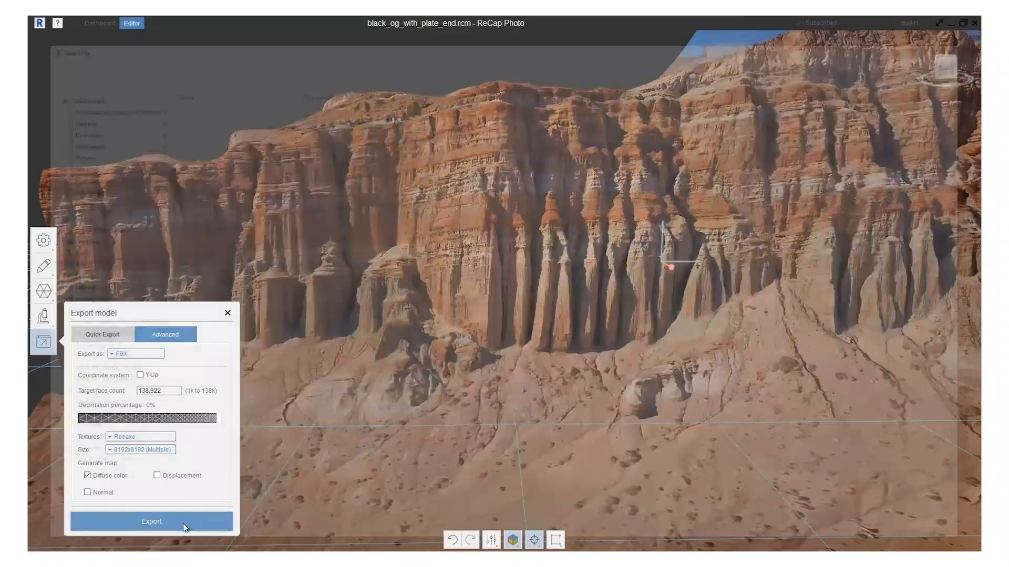